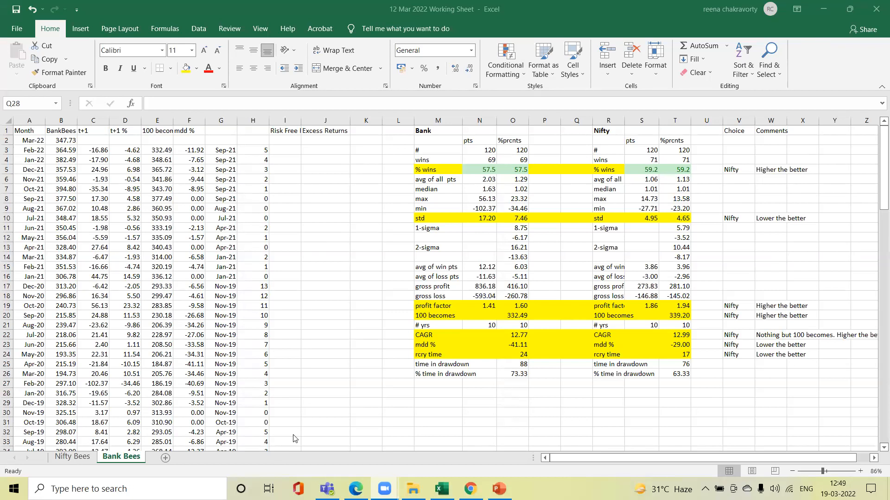
Step: Add a new worksheet after Bank Bees and rename it XIRR
{"action": "left_click", "coordinate": [167, 460]}
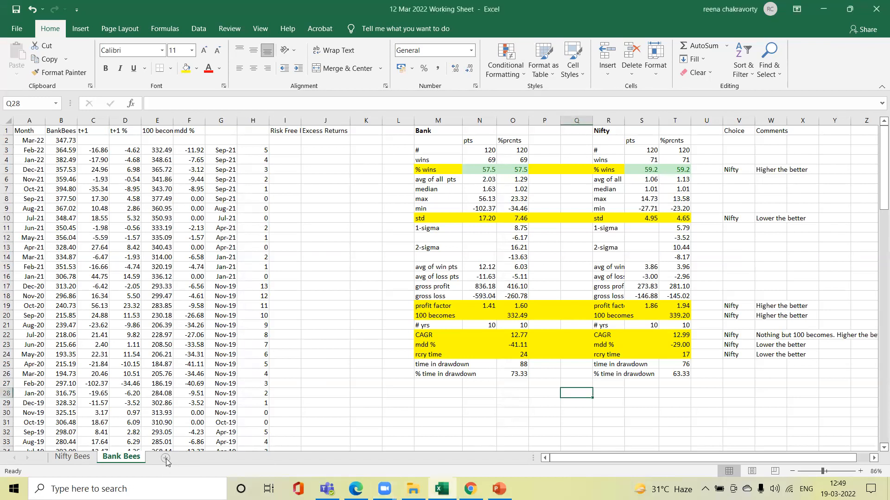
{"action": "left_click", "coordinate": [166, 458]}
{"action": "right_click", "coordinate": [168, 458]}
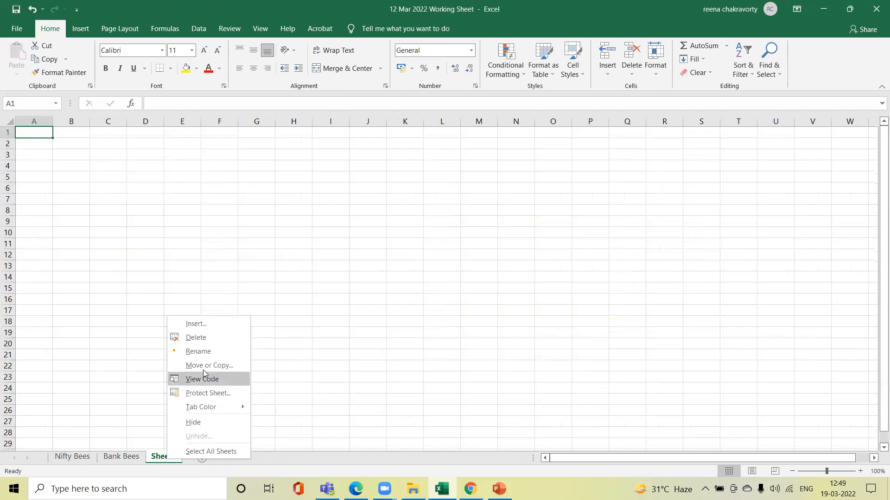
{"action": "left_click", "coordinate": [208, 352]}
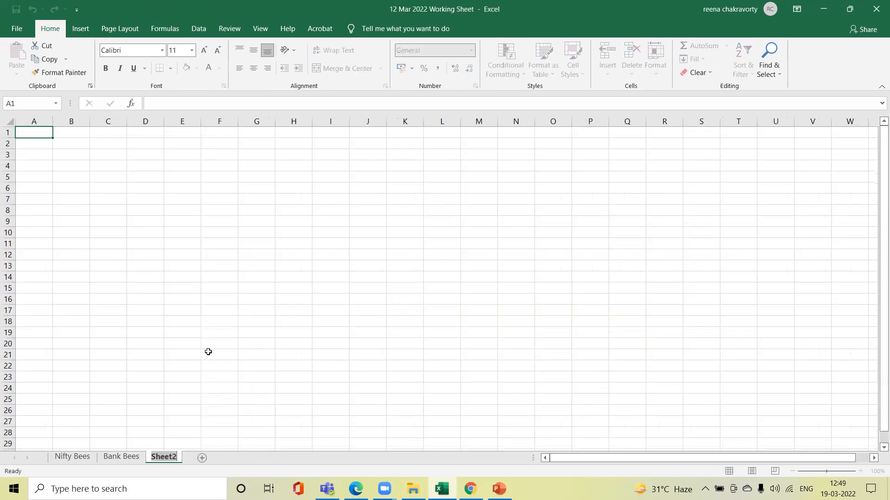
{"action": "type", "text": "XIRR"}
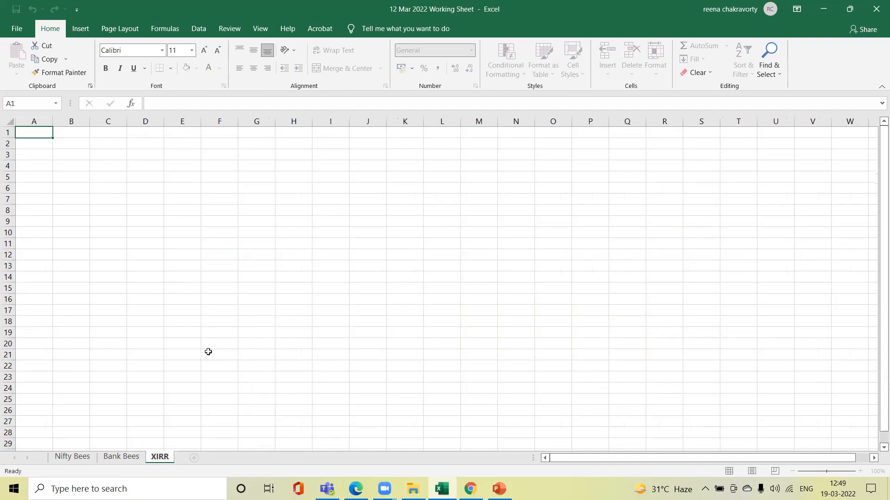
{"action": "left_click", "coordinate": [208, 352]}
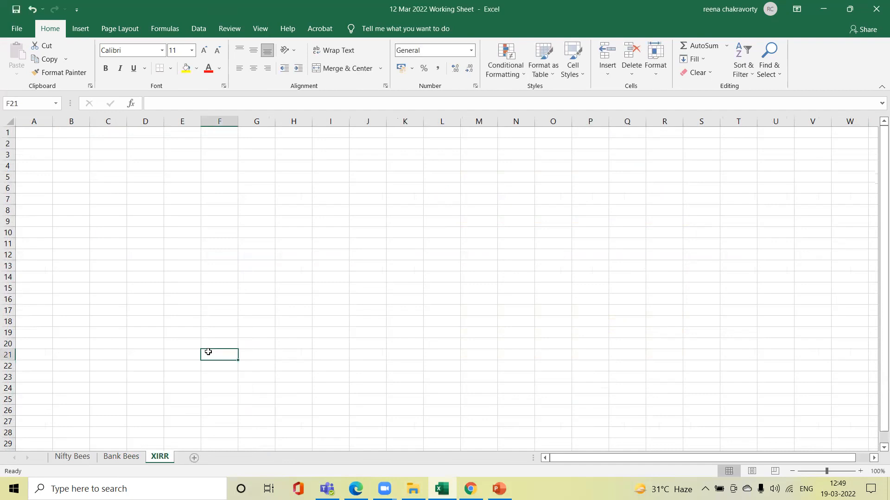
Step: On the Nifty Bees sheet, filter the Month column to show only the December rows
{"action": "left_click", "coordinate": [65, 457]}
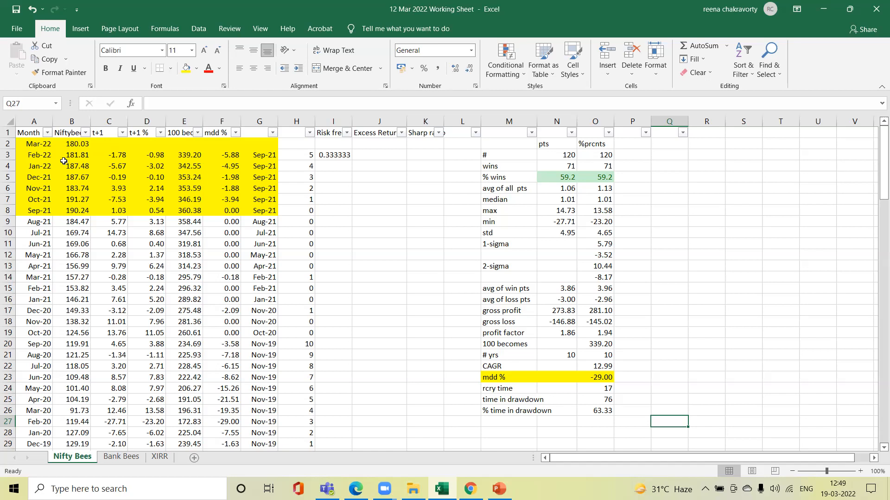
{"action": "left_click", "coordinate": [47, 133]}
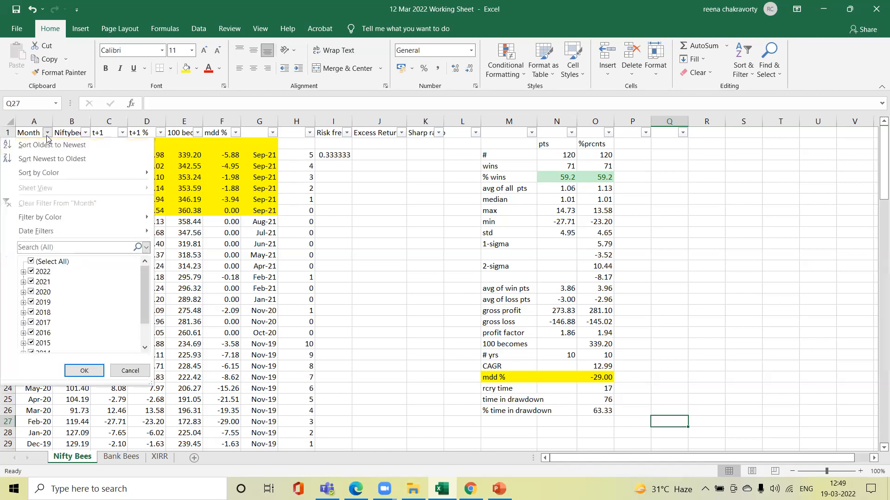
{"action": "type", "text": "m"}
{"action": "key", "text": "BackSpace"}
{"action": "type", "text": "dec"}
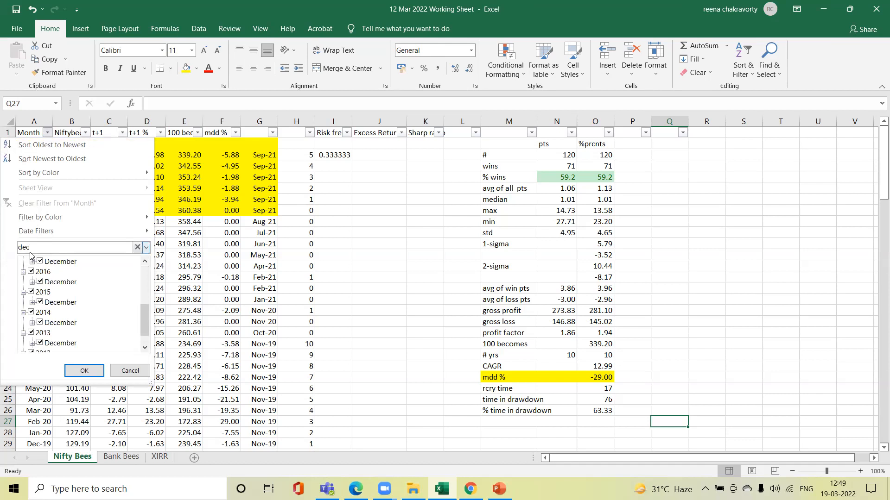
{"action": "left_click", "coordinate": [84, 371]}
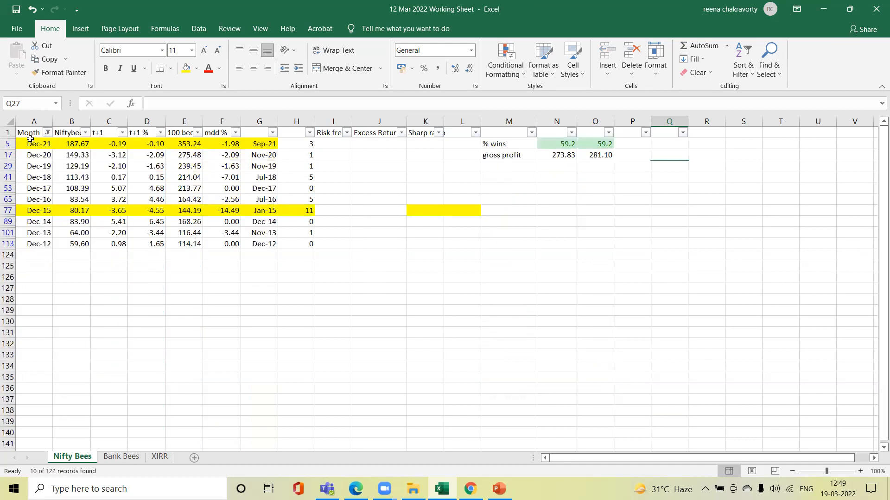
Step: Copy the filtered Month and Niftybees columns, including headers, from Nifty Bees into the XIRR sheet starting at cell A1
{"action": "left_click", "coordinate": [30, 139]}
{"action": "left_click", "coordinate": [29, 132]}
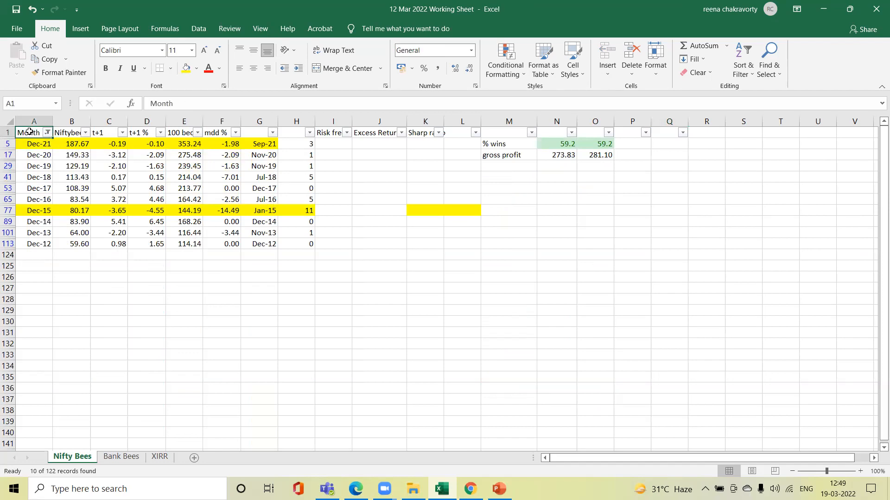
{"action": "key", "text": "shift+Down"}
{"action": "key", "text": "shift+Down"}
{"action": "key", "text": "shift+Down"}
{"action": "key", "text": "shift+Down"}
{"action": "key", "text": "shift+Down"}
{"action": "key", "text": "shift+Down"}
{"action": "key", "text": "shift+Down"}
{"action": "key", "text": "shift+Down"}
{"action": "key", "text": "shift+Down"}
{"action": "key", "text": "shift+Down"}
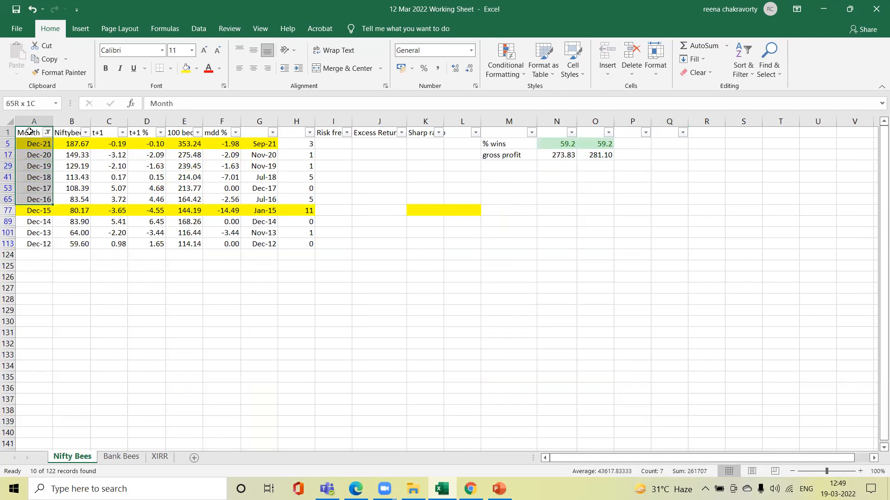
{"action": "key", "text": "shift+Right"}
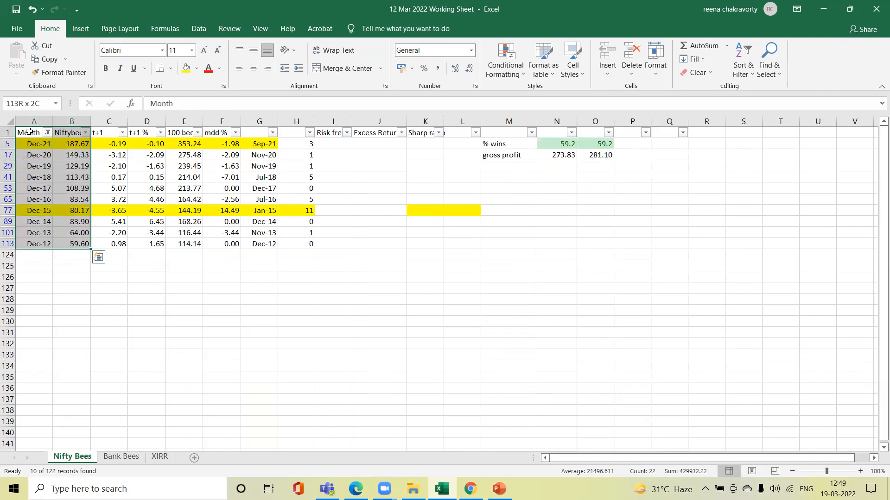
{"action": "key", "text": "ctrl+c"}
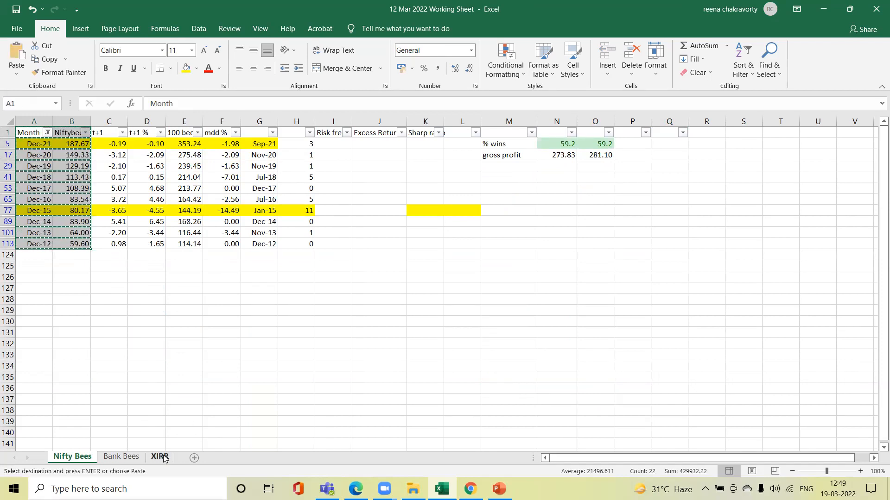
{"action": "key", "text": "ctrl+Page_Down"}
{"action": "key", "text": "ctrl+Page_Down"}
{"action": "left_click", "coordinate": [27, 131]}
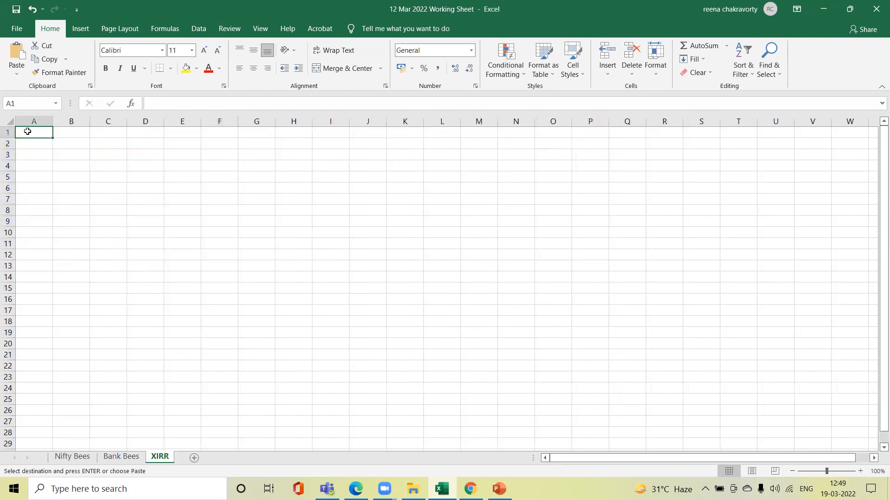
{"action": "key", "text": "ctrl+v"}
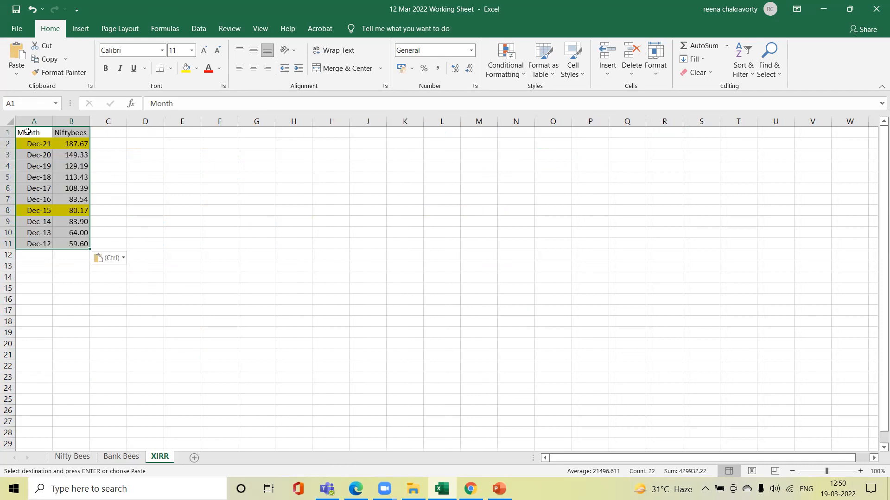
Step: Remove the fill colour from the pasted data in A1:B11
{"action": "left_click", "coordinate": [196, 70]}
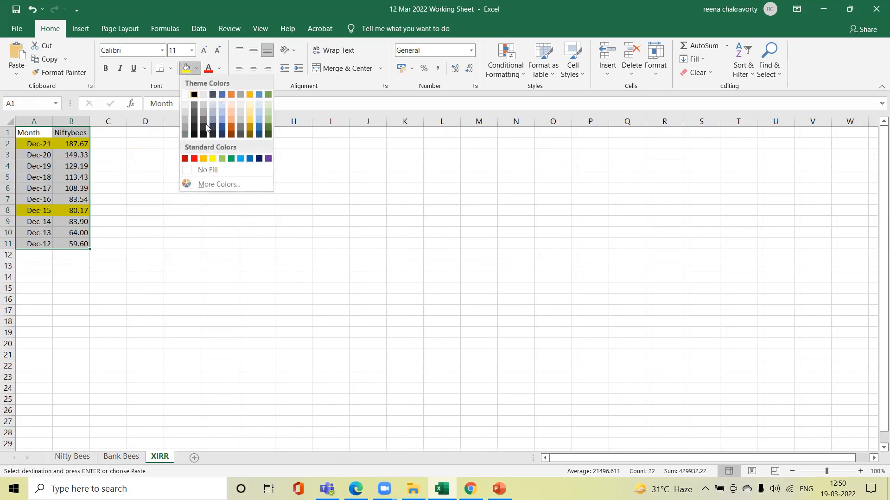
{"action": "left_click", "coordinate": [204, 171]}
{"action": "left_click", "coordinate": [202, 170]}
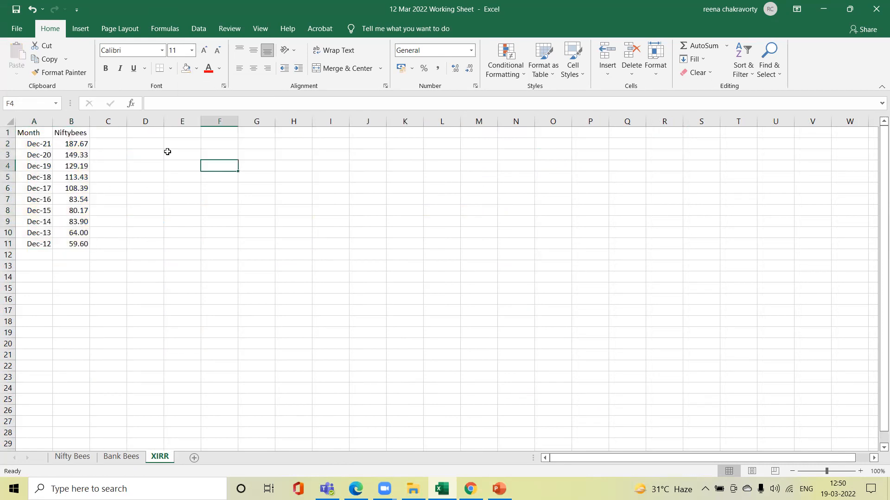
Step: Add the column header Investment in cell C1 beside Niftybees
{"action": "left_click", "coordinate": [115, 135]}
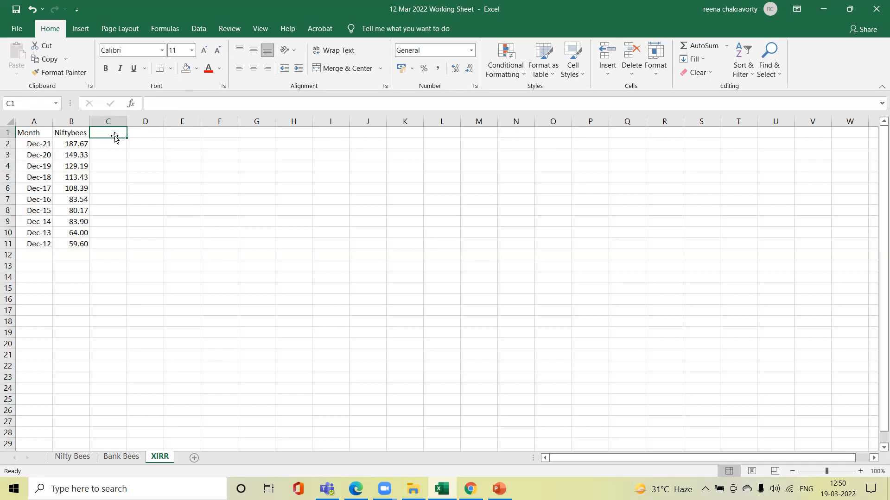
{"action": "type", "text": "Inves"}
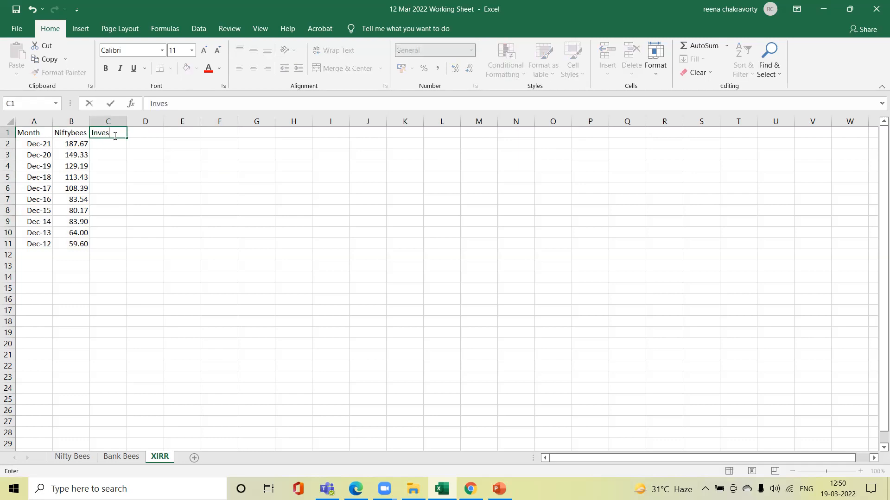
{"action": "type", "text": "tment"}
{"action": "key", "text": "Return"}
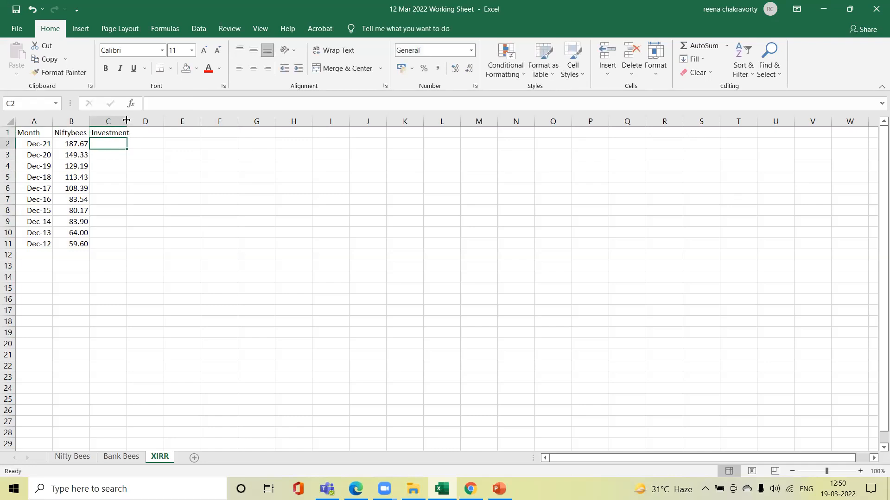
Step: Enter the investments 500, 600, 1000, 1200 and 1200 for Dec-12 through Dec-16, filling upward from C11 to C7
{"action": "left_click", "coordinate": [110, 244]}
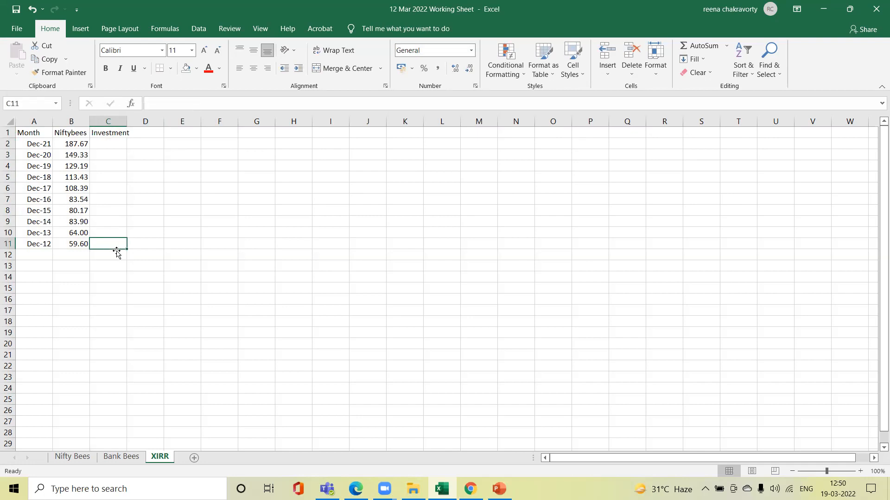
{"action": "type", "text": "500"}
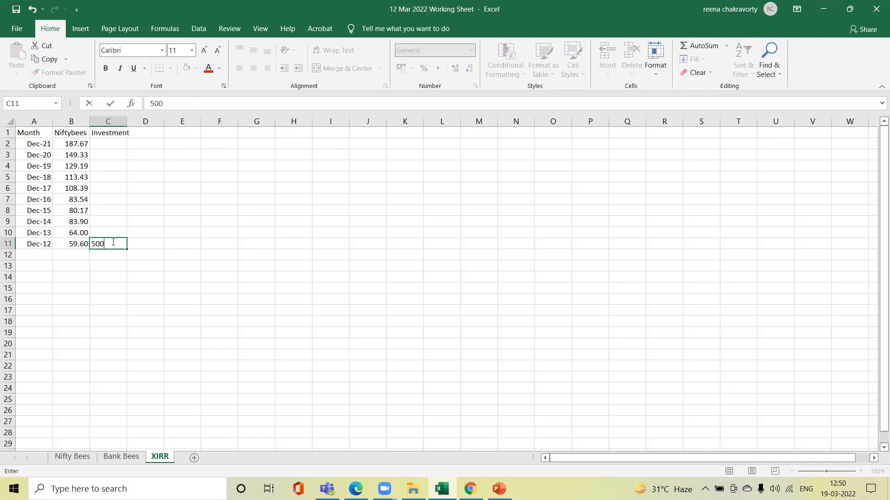
{"action": "left_click", "coordinate": [106, 234]}
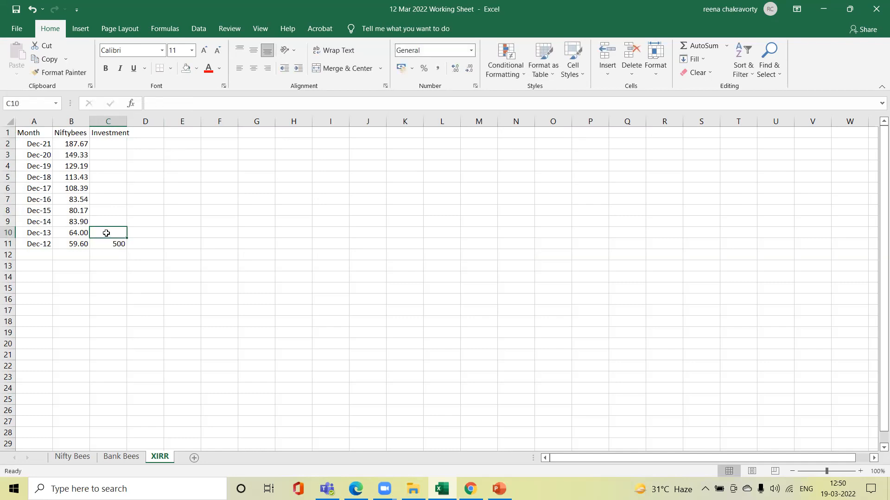
{"action": "type", "text": "600"}
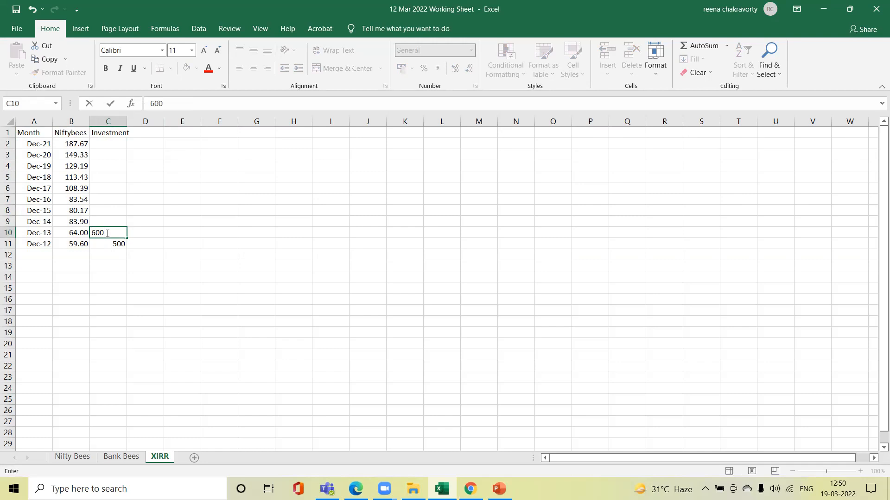
{"action": "left_click", "coordinate": [112, 222]}
{"action": "type", "text": "1000"}
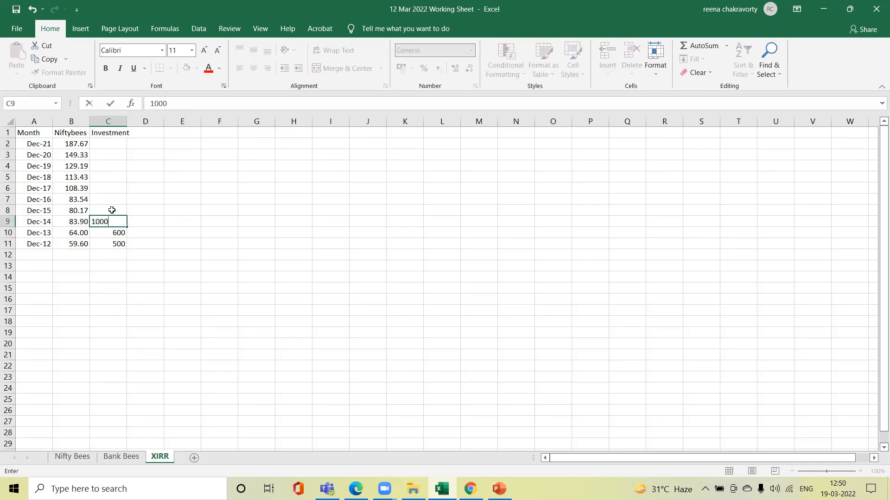
{"action": "left_click", "coordinate": [112, 210]}
{"action": "type", "text": "1200"}
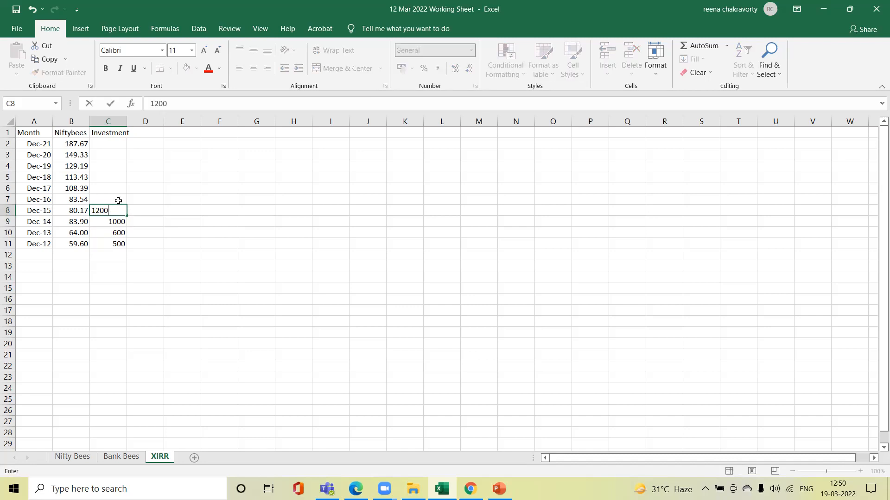
{"action": "left_click", "coordinate": [118, 200]}
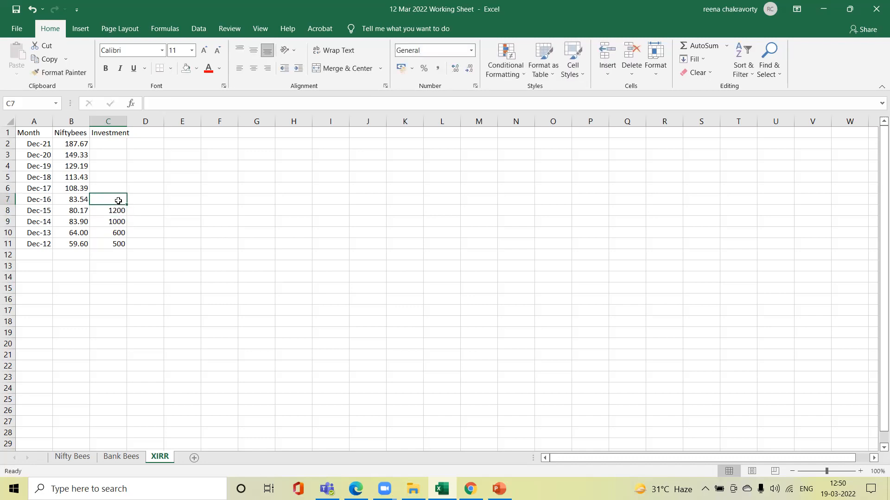
{"action": "type", "text": "1200"}
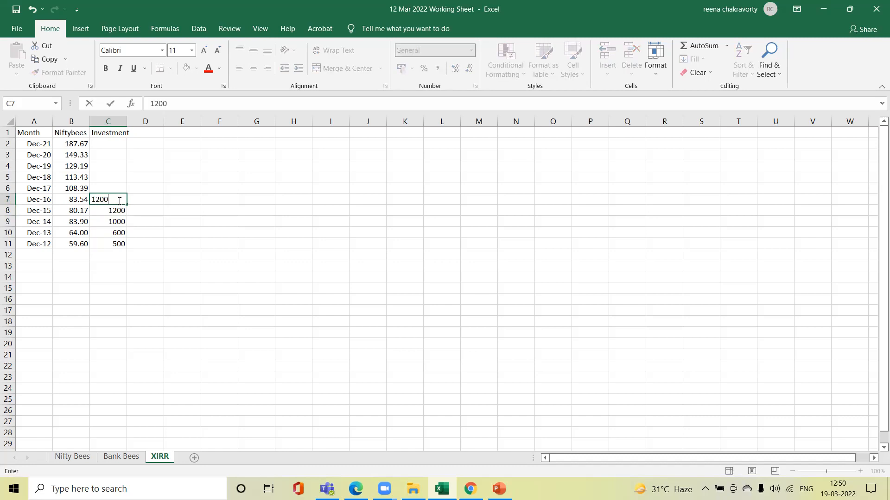
Step: Enter the investments 1200, 1500, 2000 and 100 for Dec-17 through Dec-20, filling upward from C6 to C3
{"action": "left_click", "coordinate": [106, 185]}
{"action": "type", "text": "1200"}
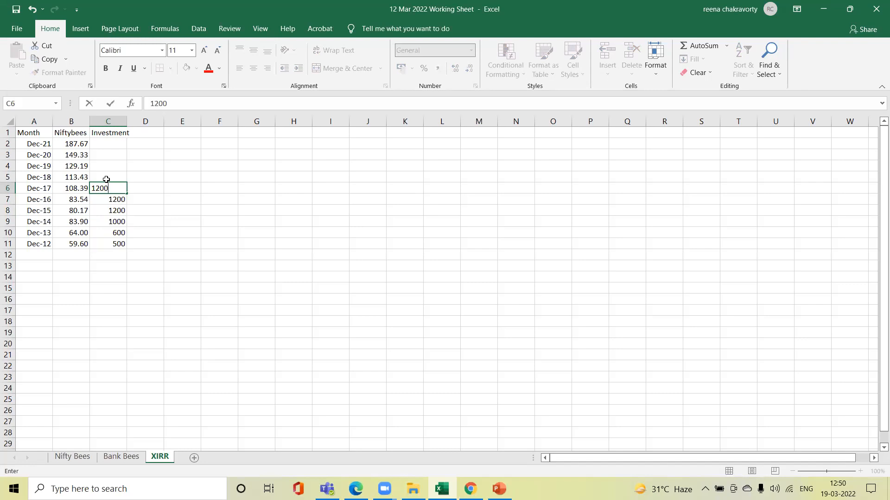
{"action": "left_click", "coordinate": [106, 179]}
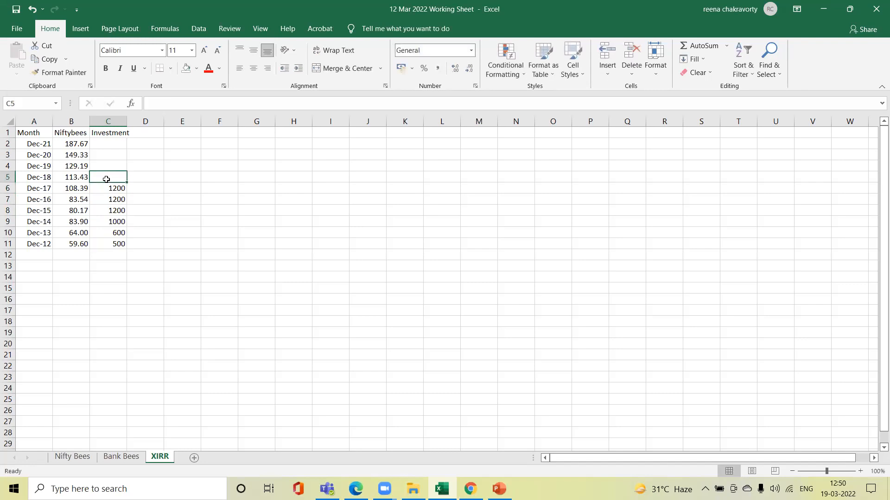
{"action": "type", "text": "1500"}
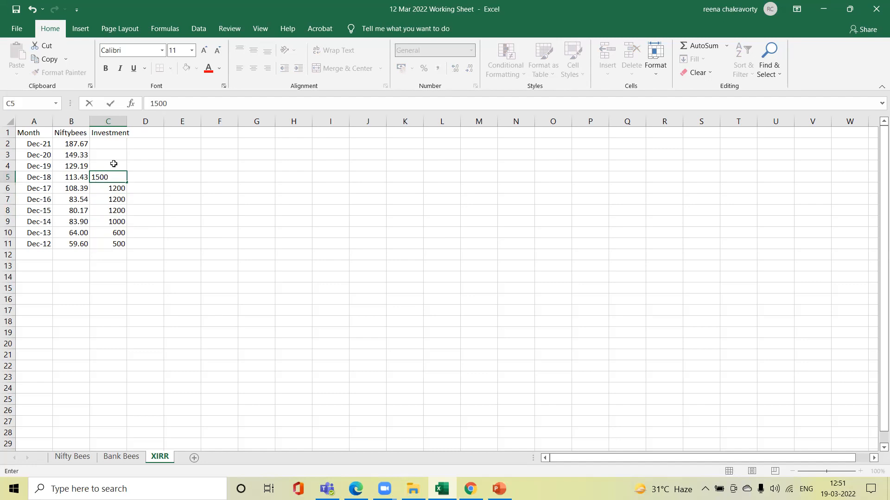
{"action": "left_click", "coordinate": [98, 165]}
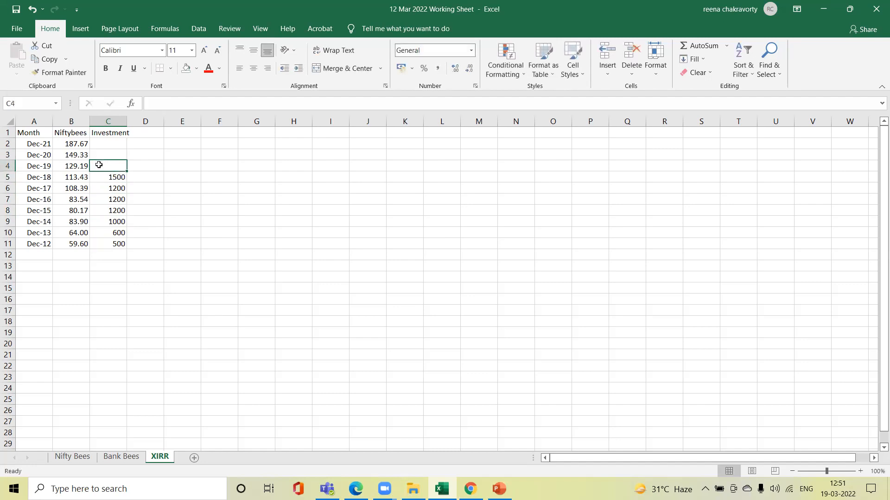
{"action": "type", "text": "2000"}
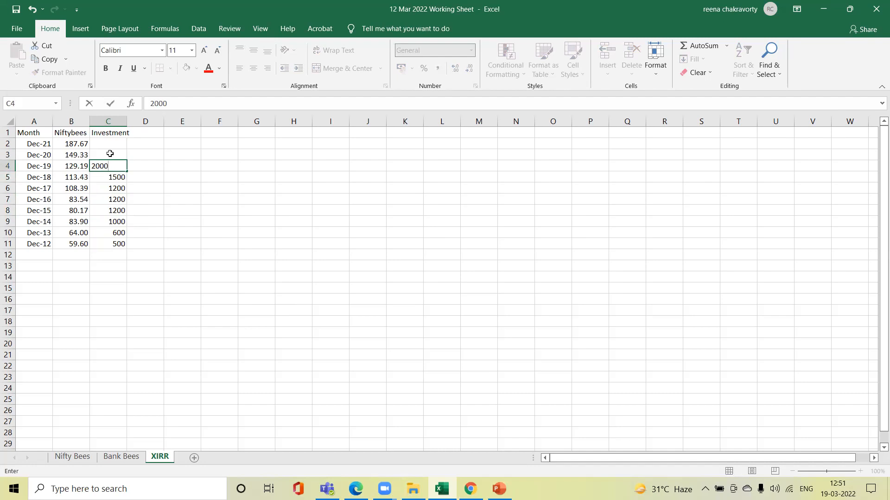
{"action": "left_click", "coordinate": [110, 153]}
{"action": "type", "text": "100"}
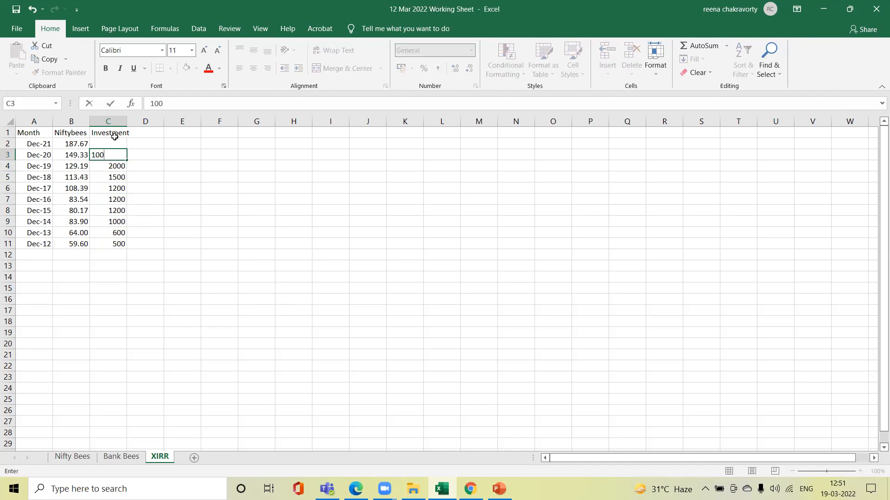
{"action": "left_click", "coordinate": [113, 145]}
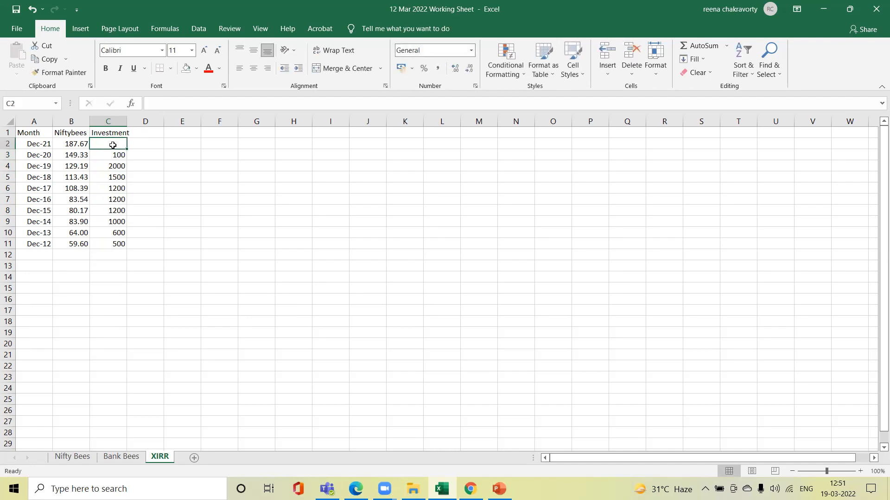
Step: Enter 100 as the Dec-21 investment in C2 and add the column header Number of Units in D1
{"action": "type", "text": "100"}
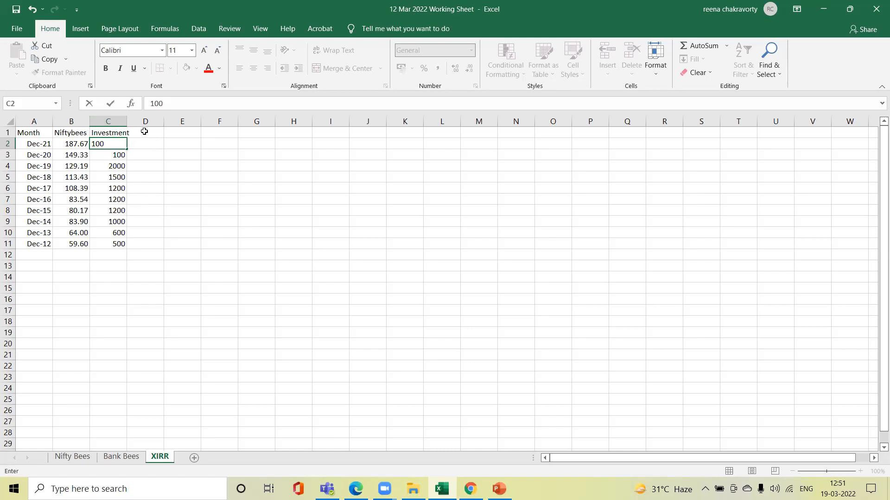
{"action": "key", "text": "Return"}
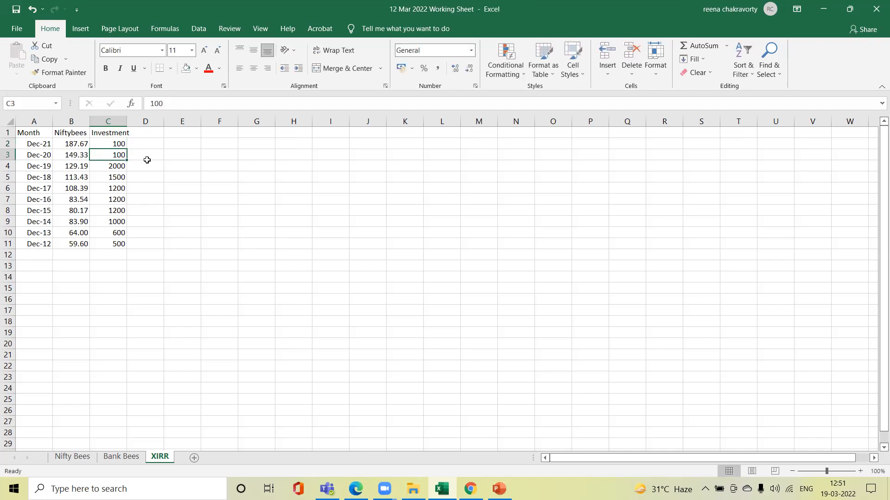
{"action": "left_click", "coordinate": [141, 136]}
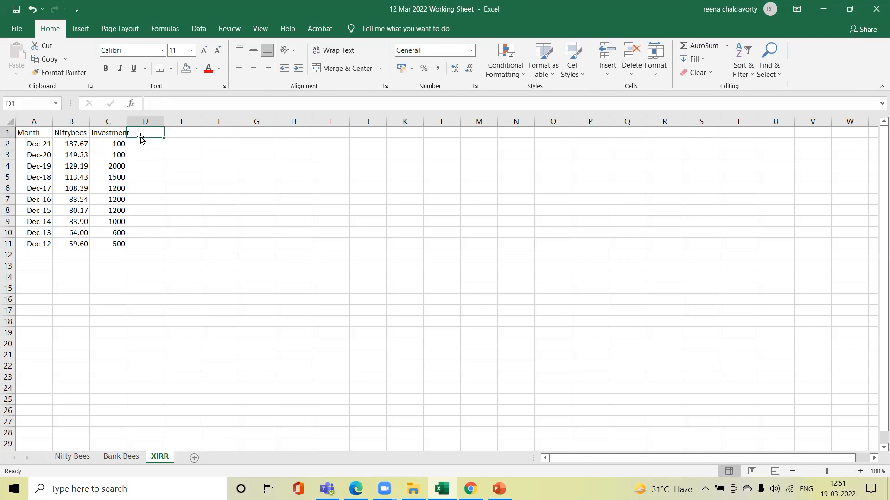
{"action": "type", "text": "Number of Units"}
Step: Calculate the Dec-21 units in D2 with =ROUND(C2/B2,1), dividing the investment by the Niftybees price
{"action": "left_click", "coordinate": [136, 146]}
{"action": "type", "text": "="}
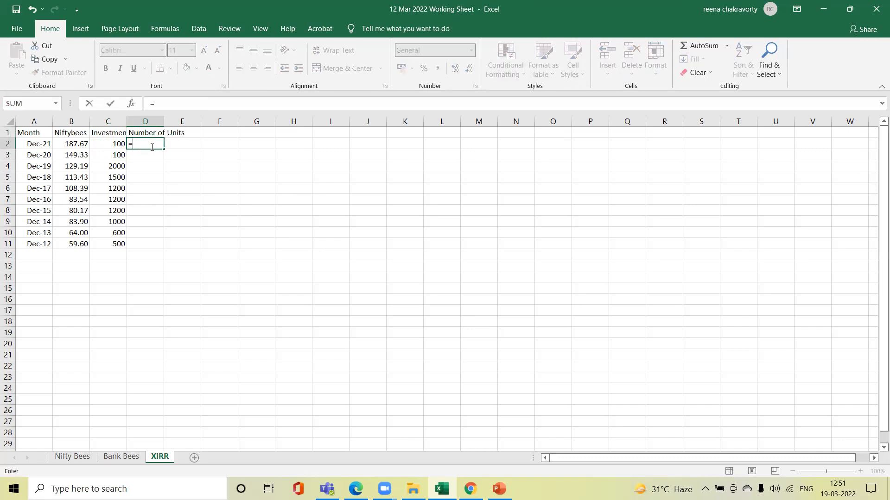
{"action": "type", "text": "roun"}
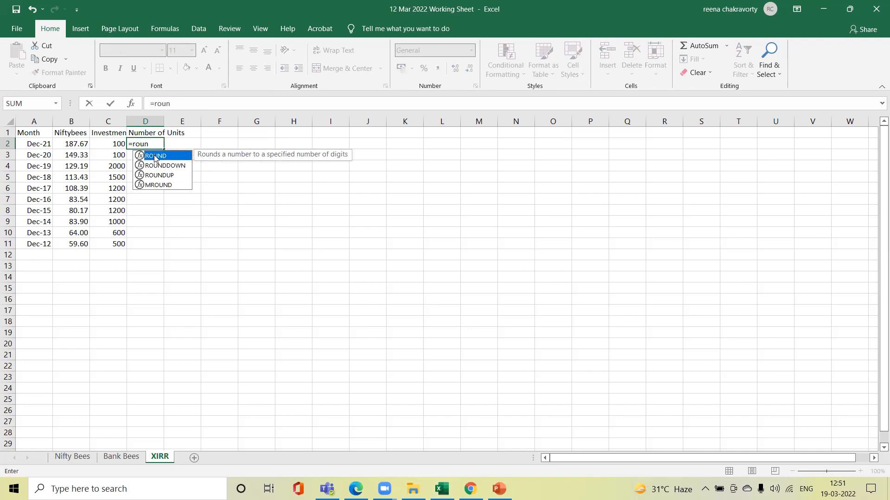
{"action": "type", "text": "("}
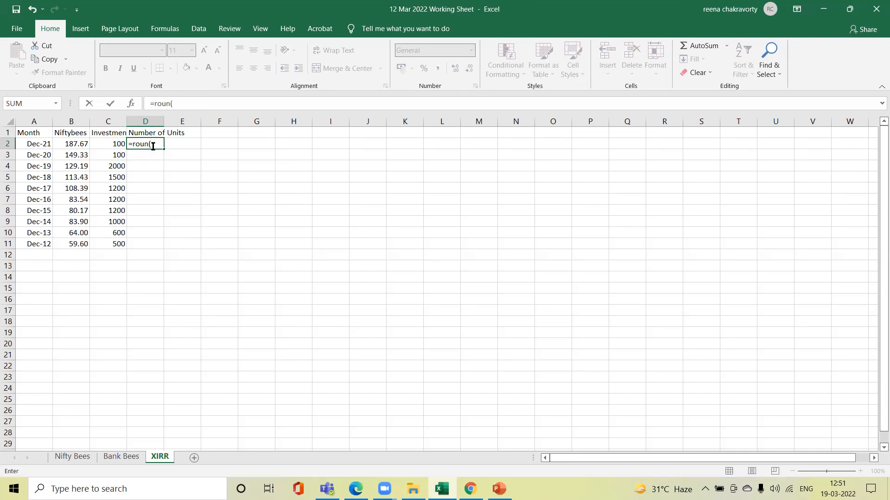
{"action": "key", "text": "BackSpace"}
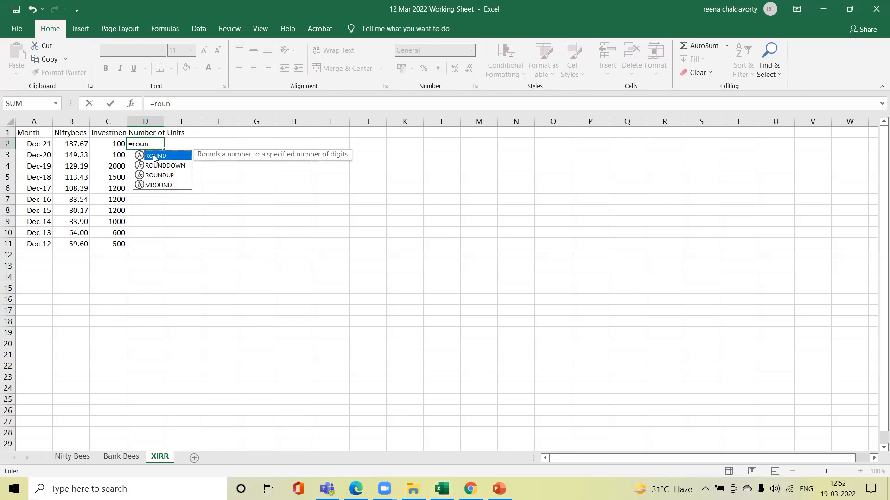
{"action": "type", "text": "("}
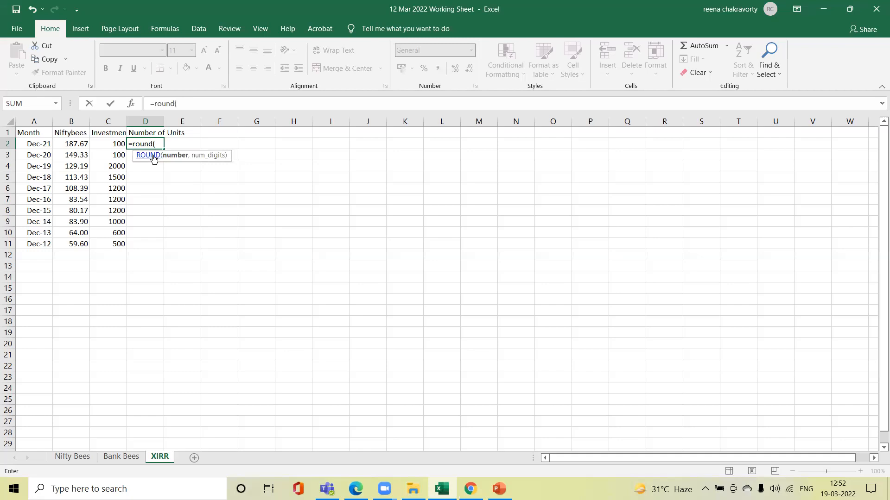
{"action": "left_click", "coordinate": [116, 144]}
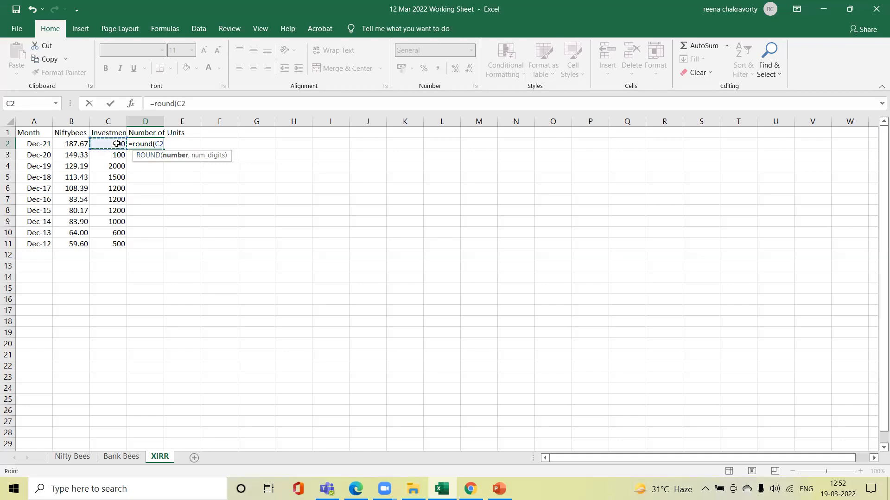
{"action": "type", "text": "/"}
{"action": "left_click", "coordinate": [75, 143]}
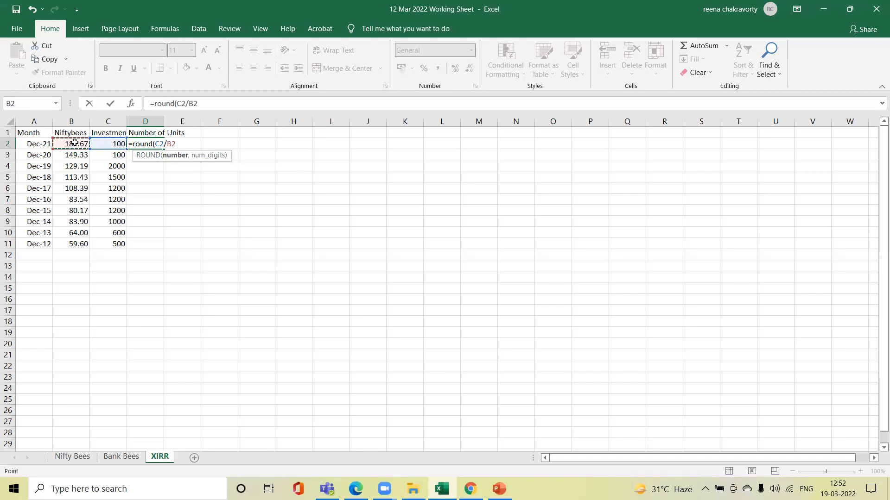
{"action": "type", "text": ",1"}
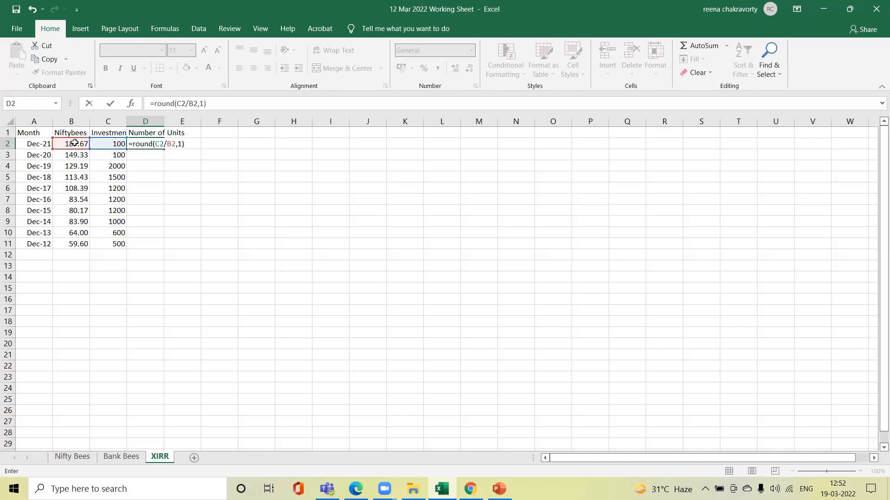
{"action": "key", "text": "Return"}
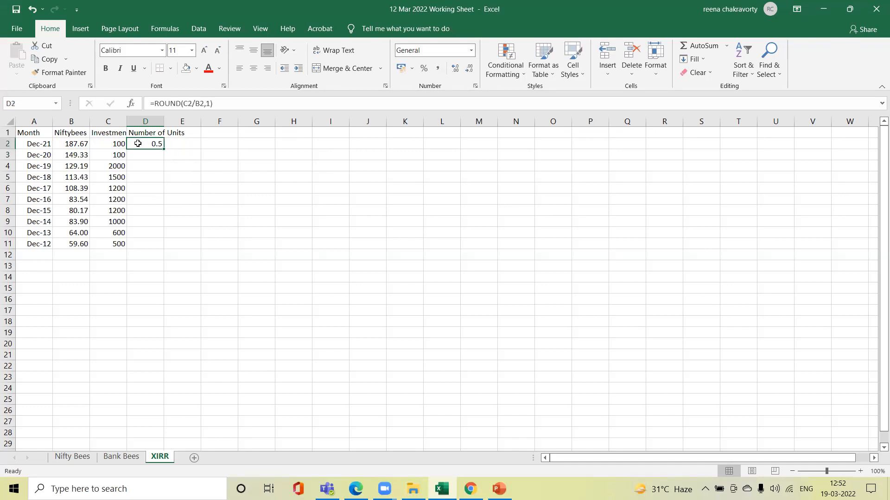
Step: Change the rounding in the D2 units formula to 2 decimal digits
{"action": "double_click", "coordinate": [149, 141]}
{"action": "left_click", "coordinate": [187, 144]}
{"action": "key", "text": "BackSpace"}
{"action": "type", "text": "2"}
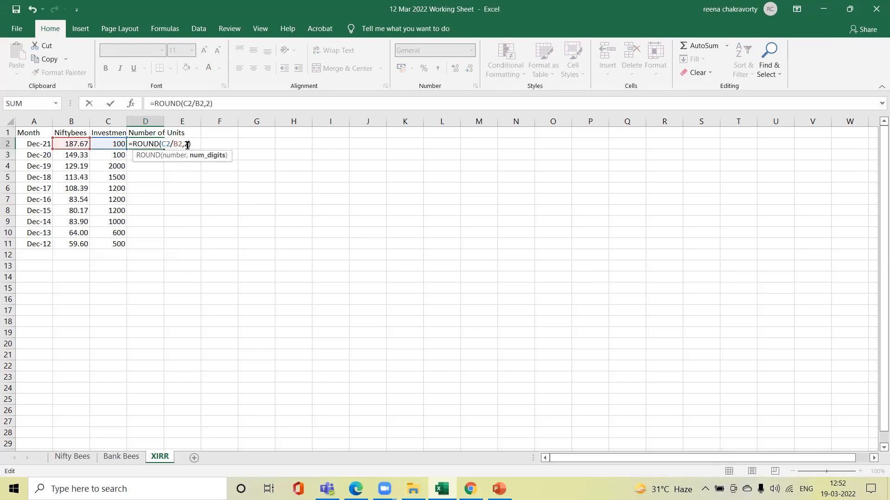
{"action": "key", "text": "Return"}
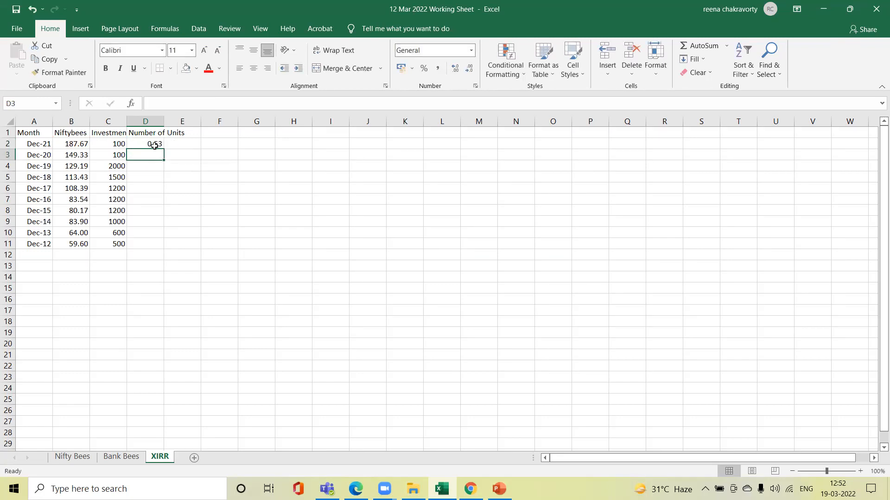
Step: Fill the units formula from D2 down to D11 and autofit the width of column D
{"action": "left_click", "coordinate": [154, 145]}
{"action": "double_click", "coordinate": [164, 149]}
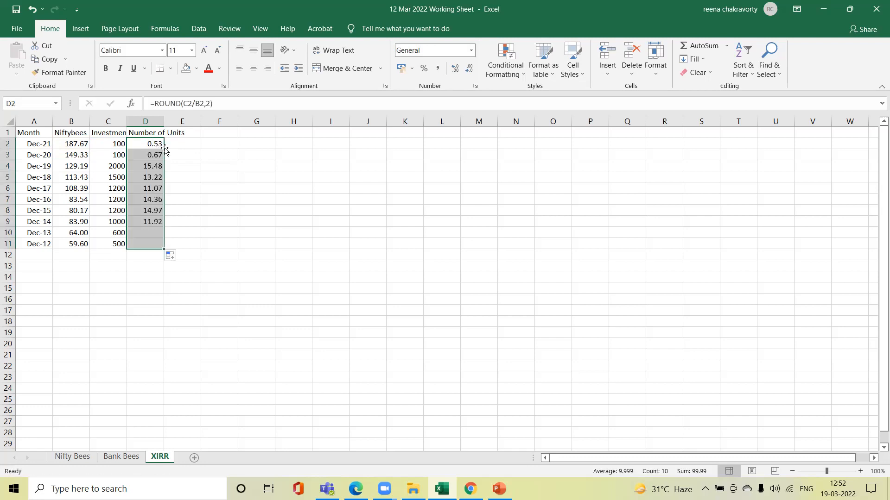
{"action": "double_click", "coordinate": [163, 121]}
Step: Add the header Cashflow in E1 and calculate the Dec-21 cash flow in E2 with =-1*D2*B2
{"action": "left_click", "coordinate": [196, 134]}
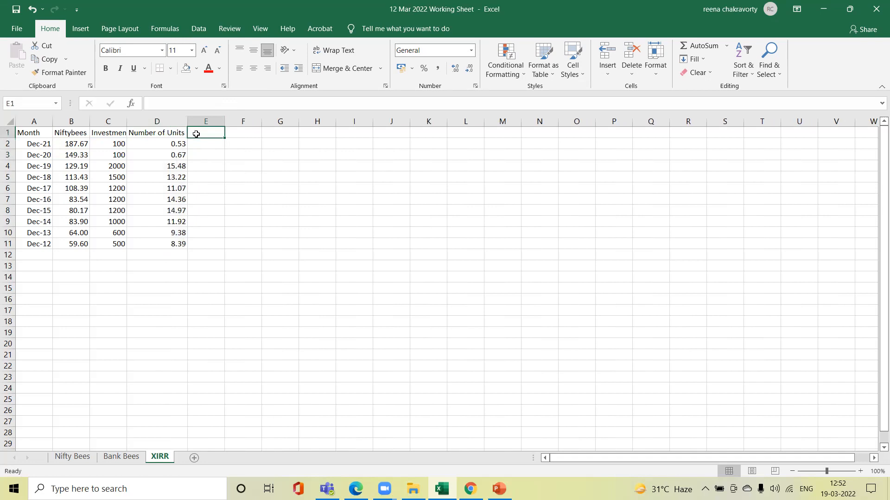
{"action": "type", "text": "Cashflow"}
{"action": "left_click", "coordinate": [203, 147]}
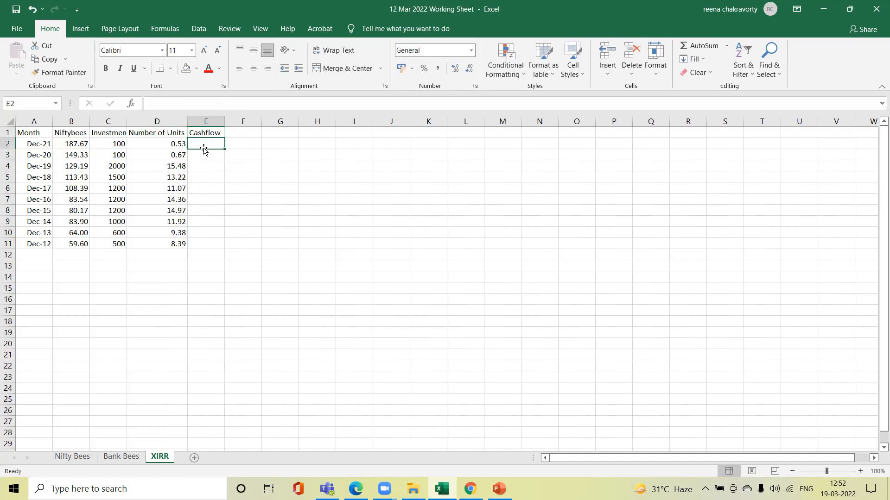
{"action": "type", "text": "="}
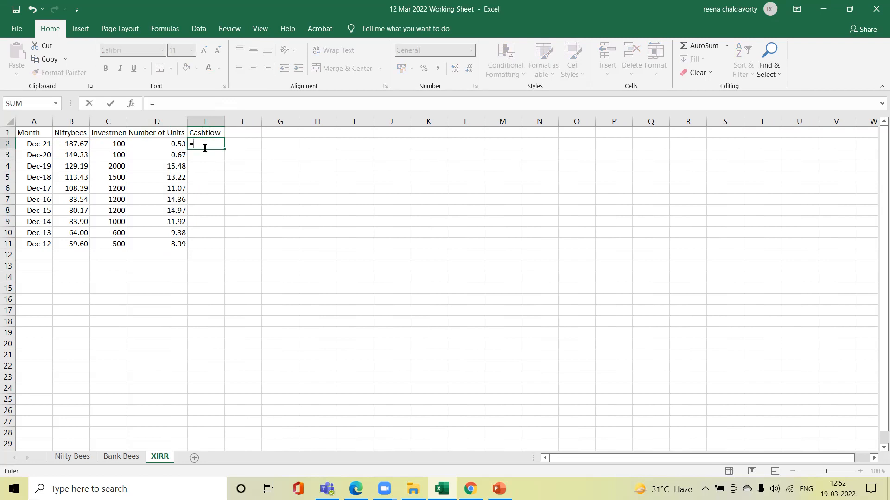
{"action": "type", "text": "-1*"}
{"action": "left_click", "coordinate": [178, 143]}
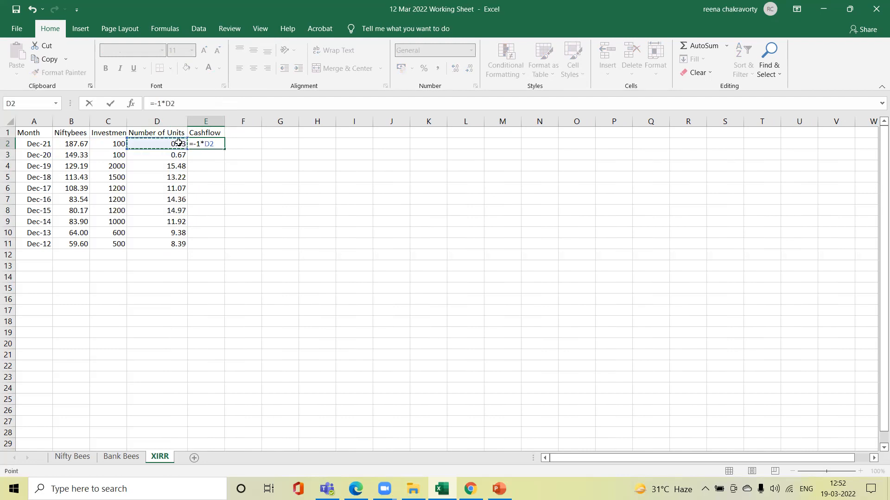
{"action": "type", "text": "*"}
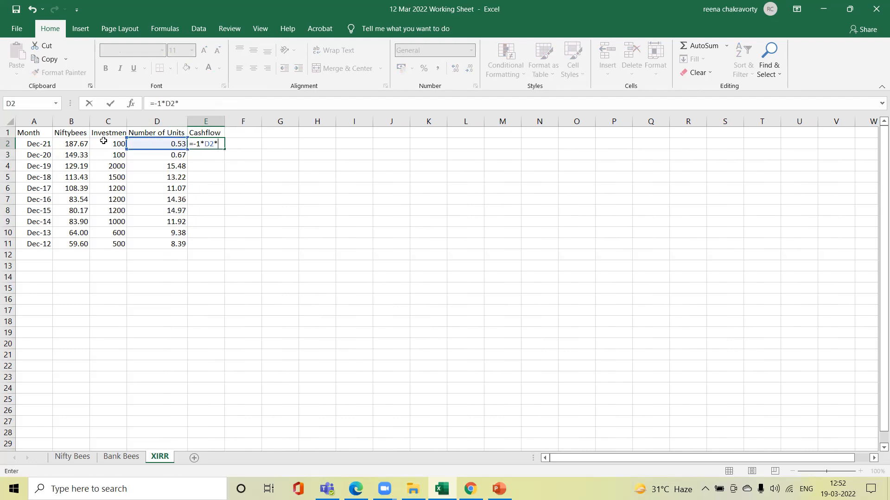
{"action": "left_click", "coordinate": [77, 143]}
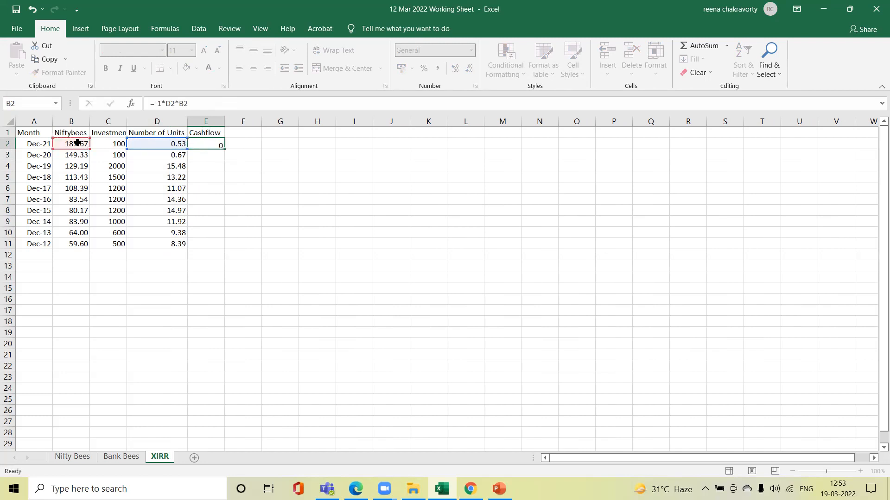
{"action": "key", "text": "Return"}
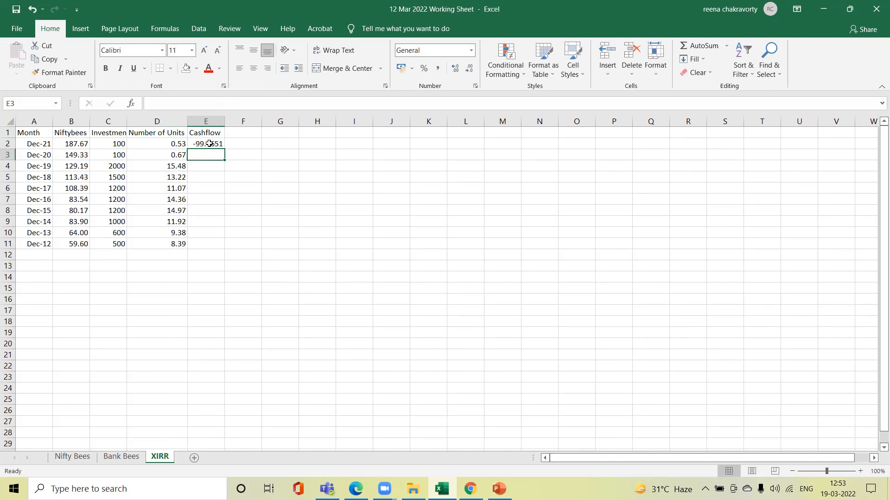
Step: Format the Cashflow column E as Number with one decimal place
{"action": "left_click", "coordinate": [206, 187]}
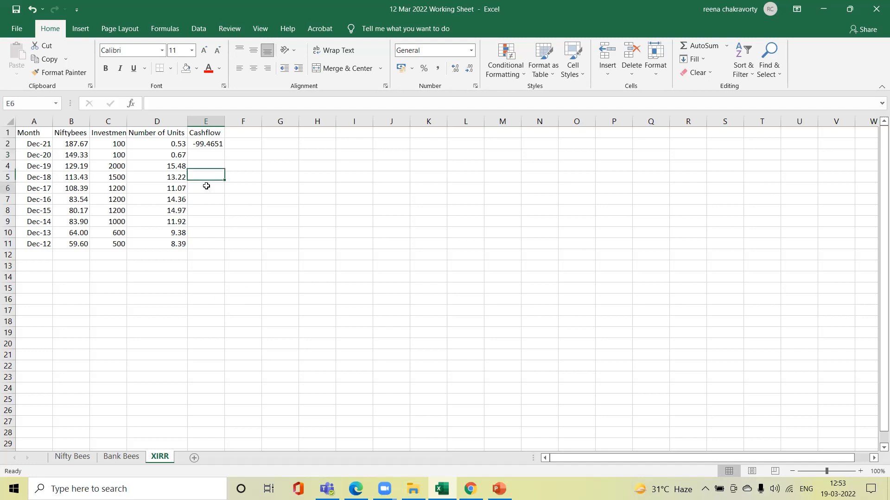
{"action": "left_click", "coordinate": [200, 121]}
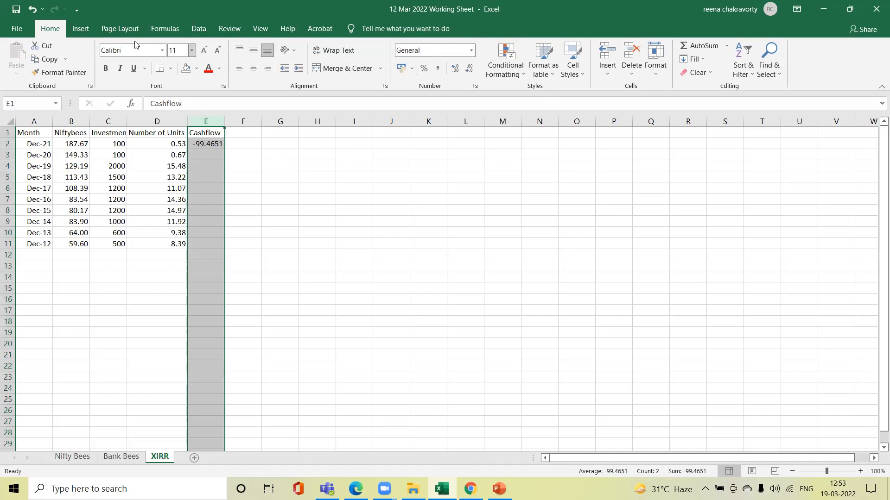
{"action": "left_click", "coordinate": [468, 74]}
{"action": "left_click", "coordinate": [420, 51]}
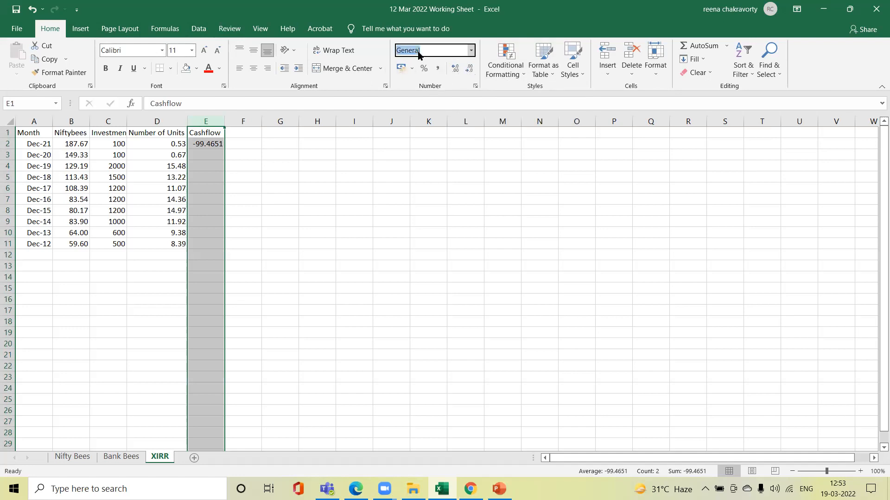
{"action": "left_click", "coordinate": [472, 52]}
{"action": "left_click", "coordinate": [463, 101]}
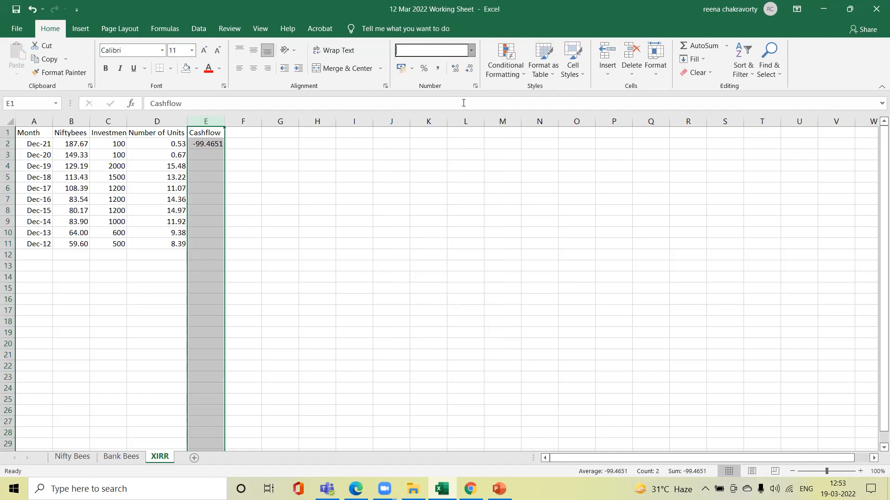
{"action": "left_click", "coordinate": [469, 70]}
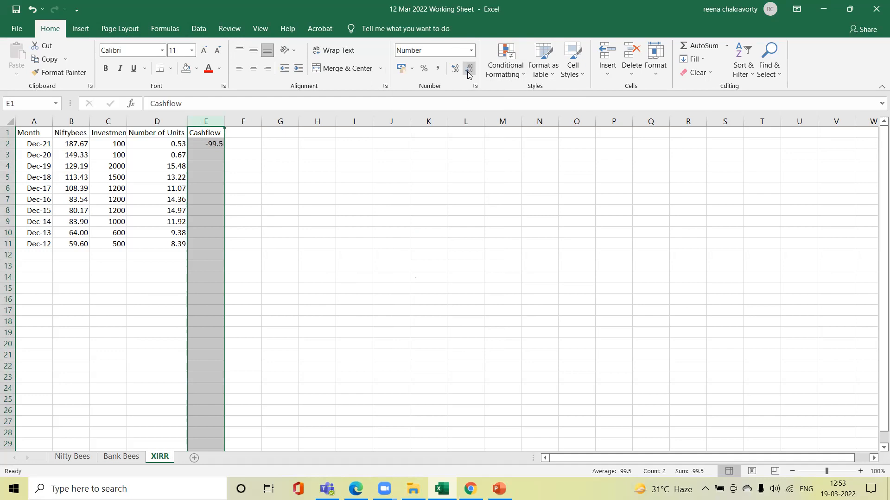
Step: Fill the cash flow formula from E2 down to E11
{"action": "left_click", "coordinate": [350, 198]}
{"action": "left_click", "coordinate": [219, 145]}
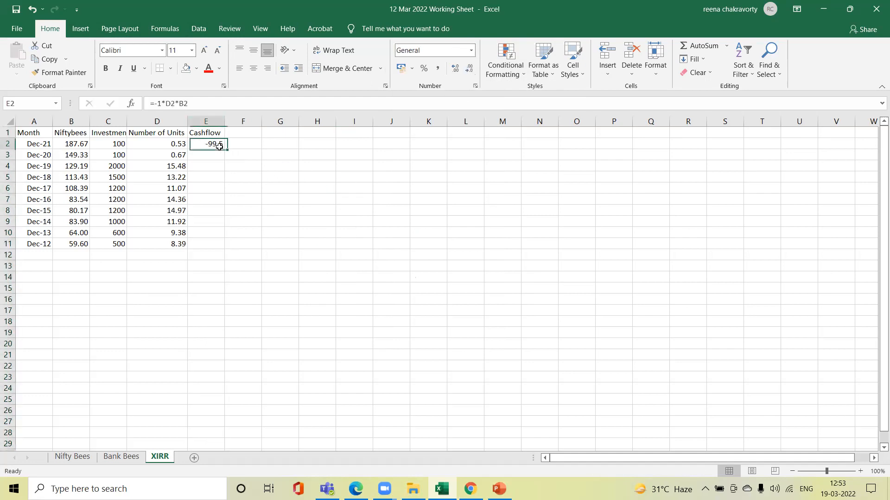
{"action": "double_click", "coordinate": [224, 149]}
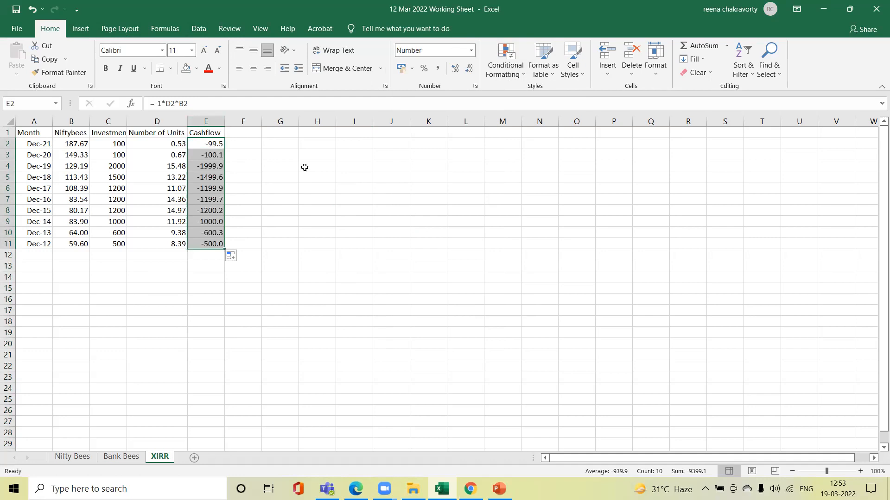
Step: Insert a blank row above the Dec-21 row and enter the date 19-March-2022 in A2
{"action": "left_click", "coordinate": [7, 144]}
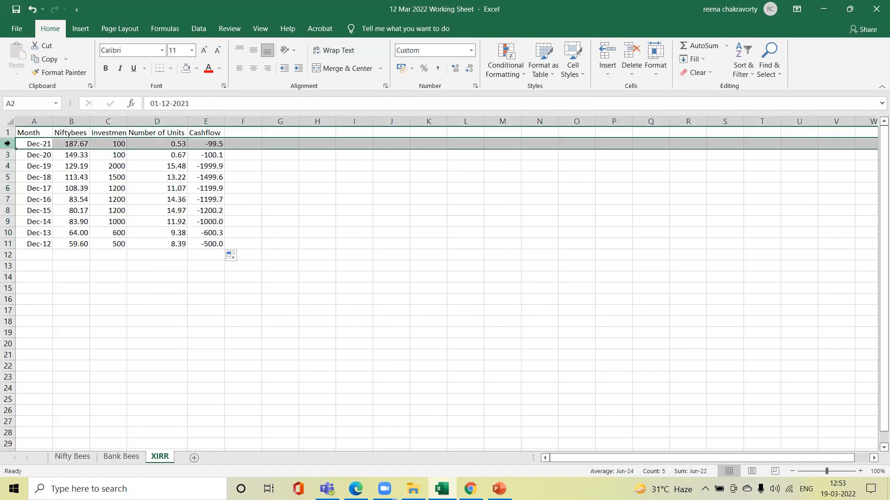
{"action": "right_click", "coordinate": [7, 143]}
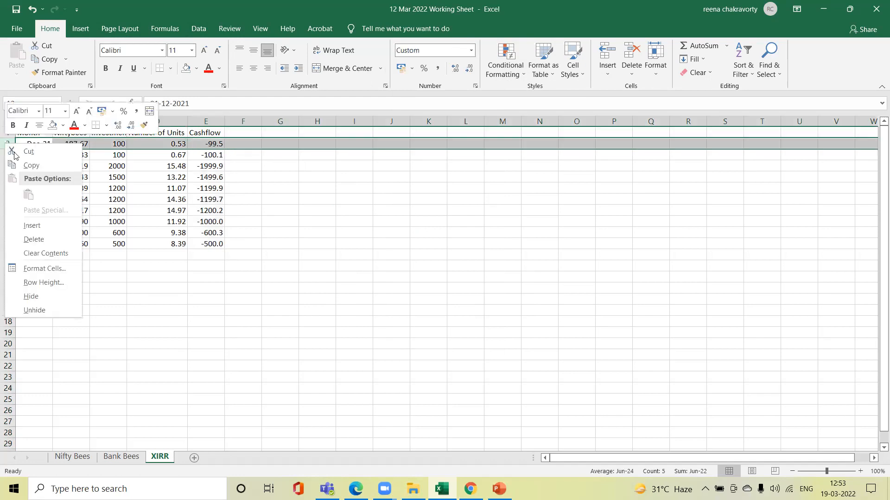
{"action": "left_click", "coordinate": [32, 225]}
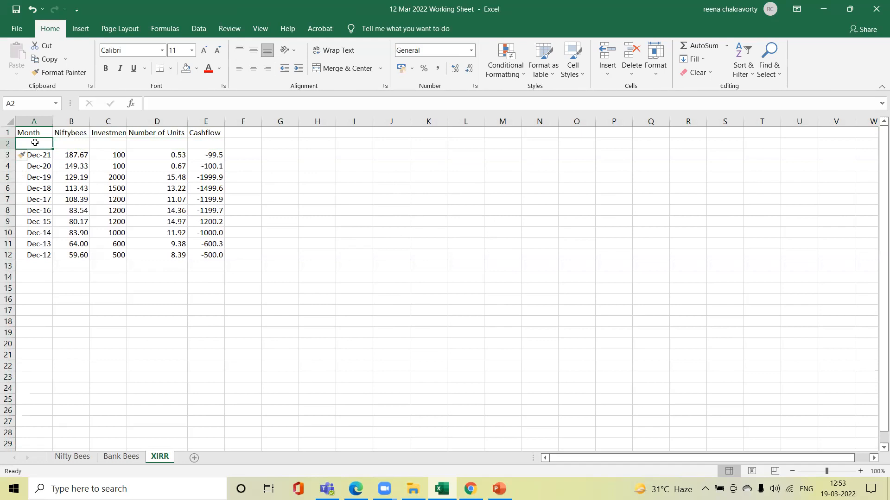
{"action": "type", "text": "19-March-2022"}
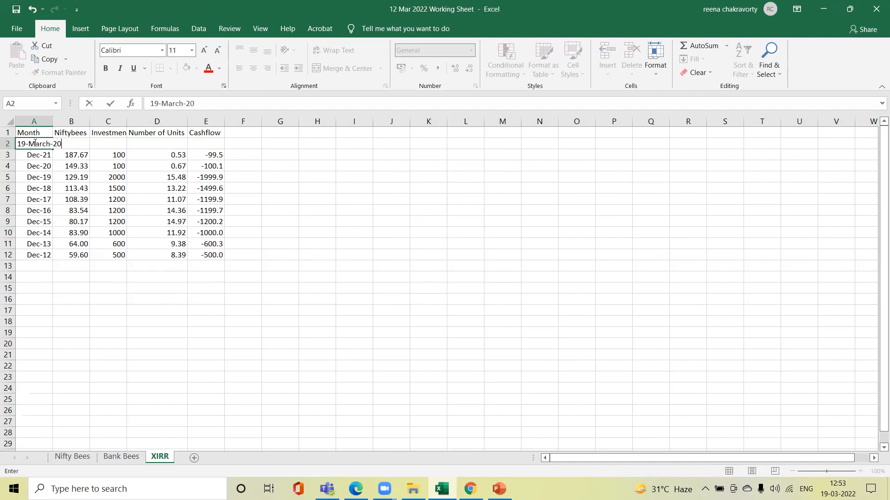
{"action": "key", "text": "Return"}
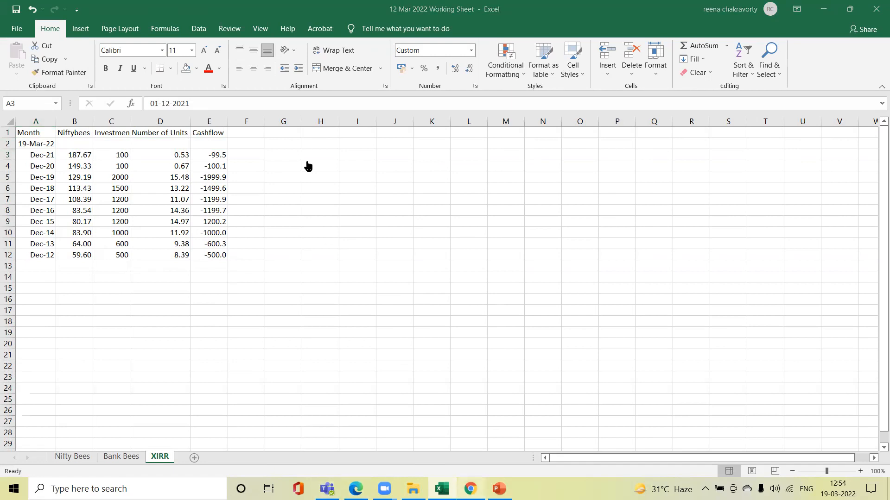
Step: Switch to Chrome, search Google for nse india and open the National Stock Exchange of India website
{"action": "key", "text": "alt+Tab"}
{"action": "left_click", "coordinate": [154, 11]}
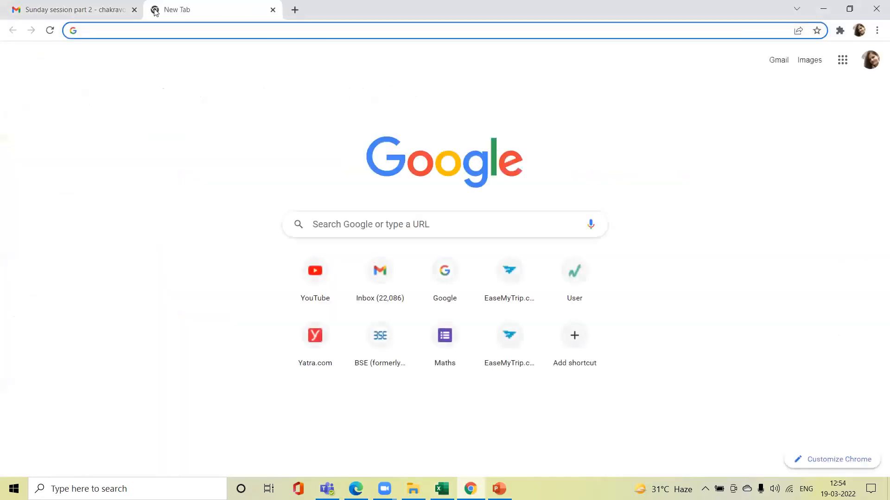
{"action": "type", "text": "nse"}
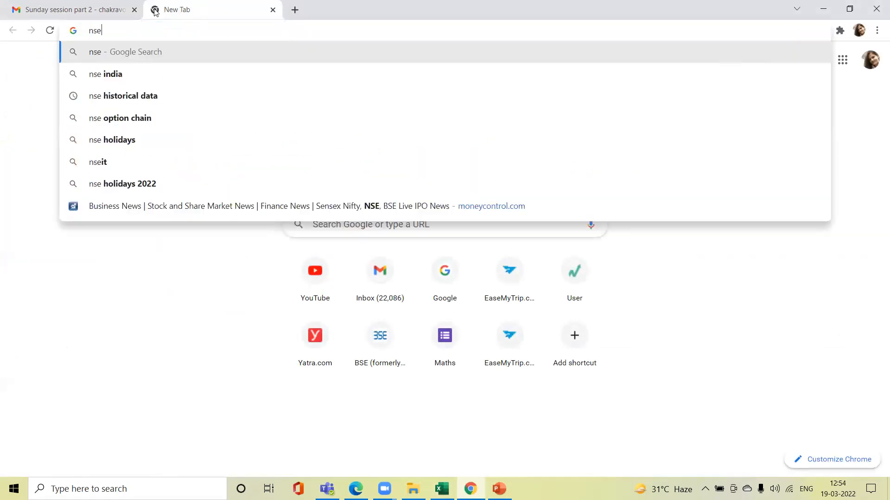
{"action": "left_click", "coordinate": [144, 74]}
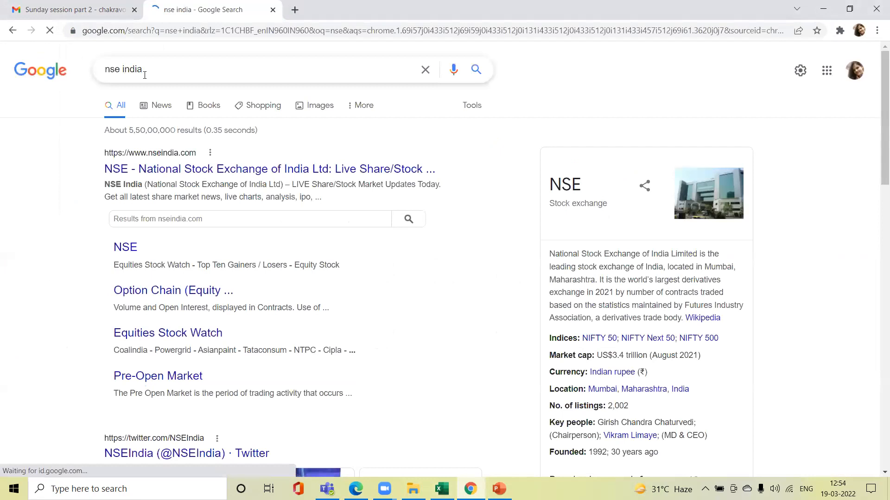
{"action": "left_click", "coordinate": [169, 171]}
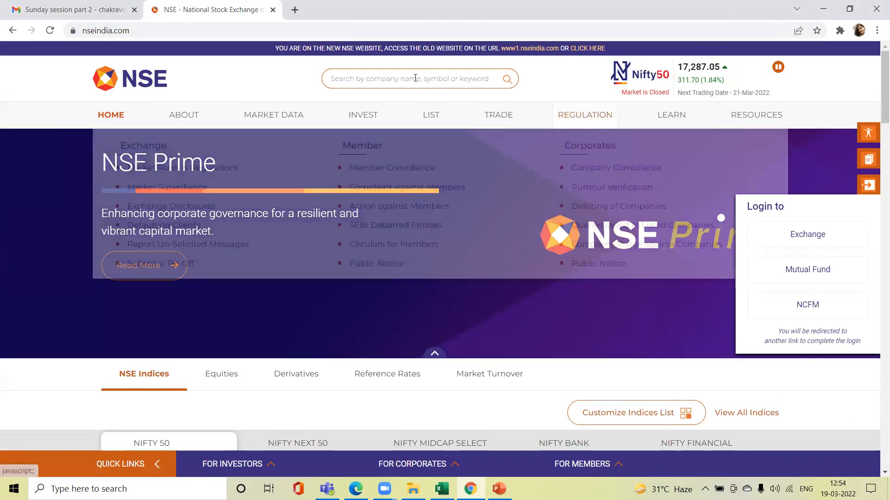
Step: Search the NSE site for nifty bees, open the NIFTYBEES quote and examine its price information
{"action": "left_click", "coordinate": [415, 78]}
{"action": "type", "text": "ninft"}
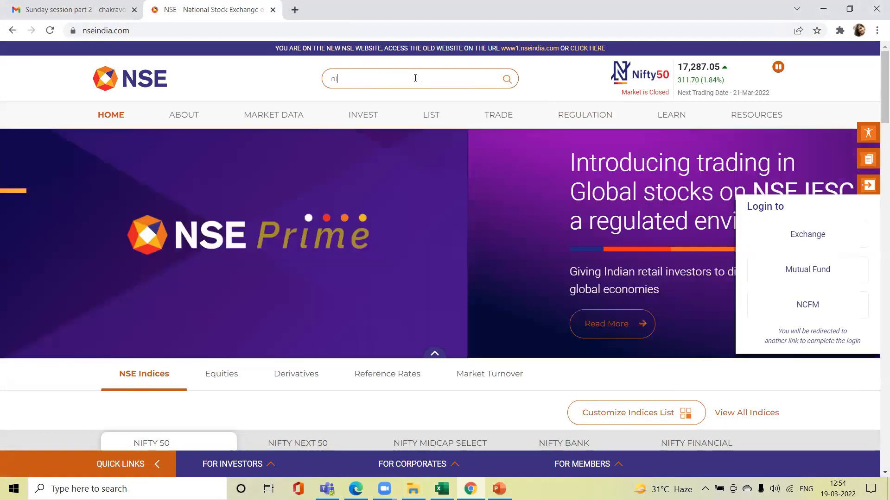
{"action": "key", "text": "BackSpace"}
{"action": "key", "text": "BackSpace"}
{"action": "key", "text": "BackSpace"}
{"action": "key", "text": "BackSpace"}
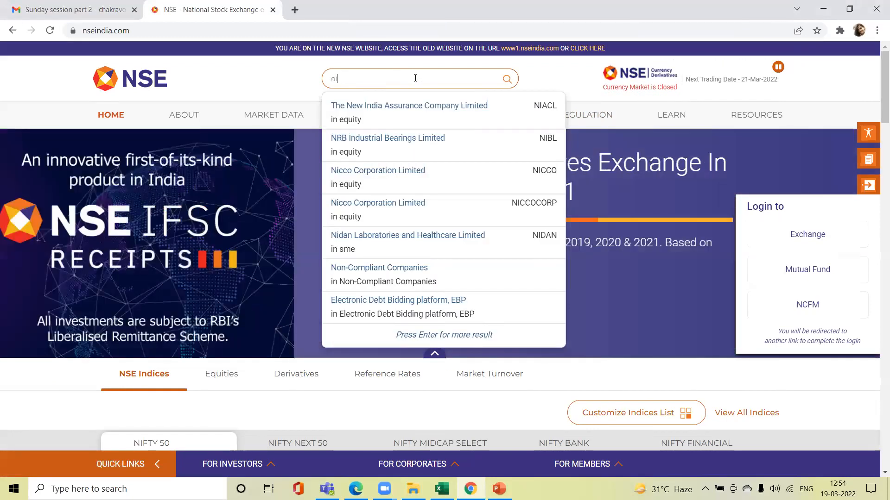
{"action": "type", "text": "ifty bees"}
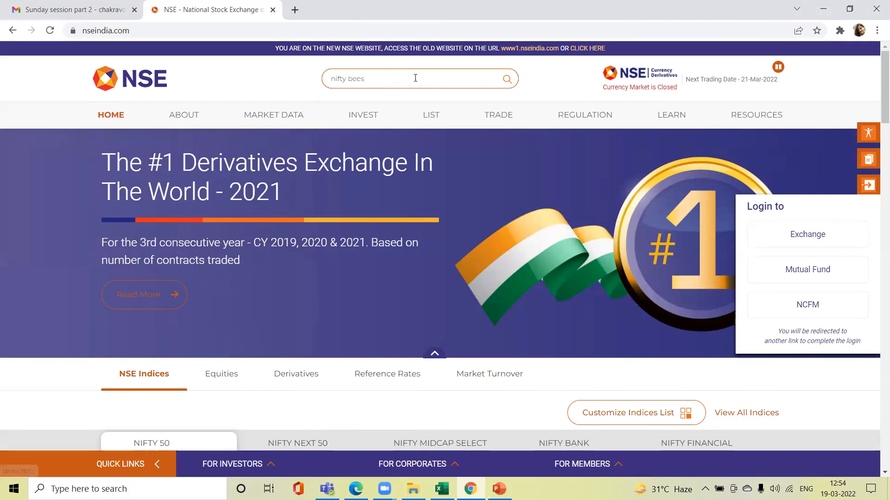
{"action": "key", "text": "Return"}
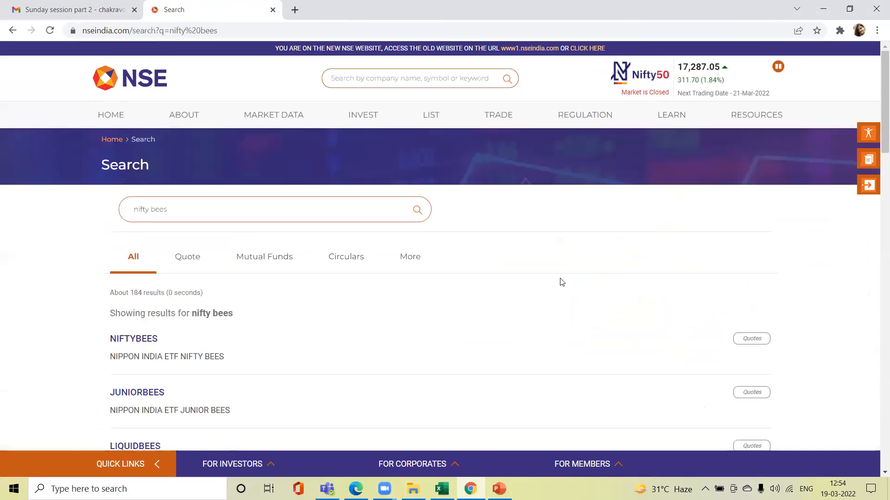
{"action": "left_click", "coordinate": [143, 345]}
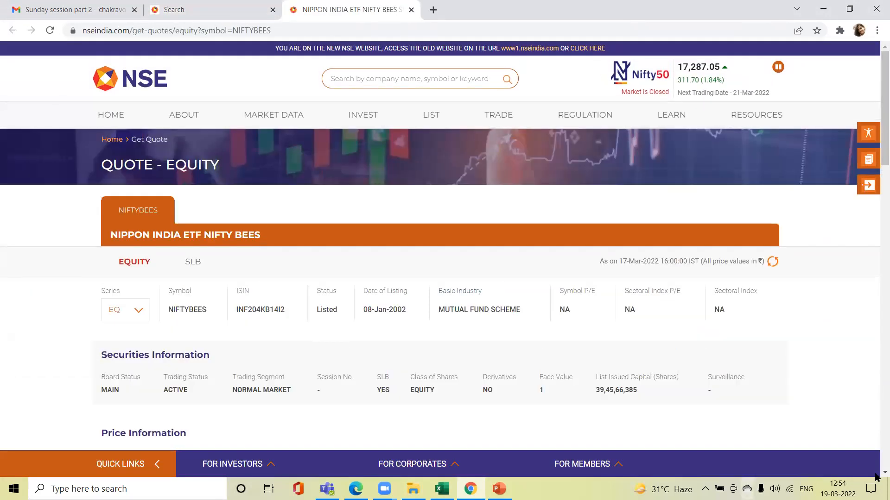
{"action": "left_click", "coordinate": [884, 472]}
{"action": "scroll", "coordinate": [439, 366], "scroll_direction": "down", "scroll_amount": 2}
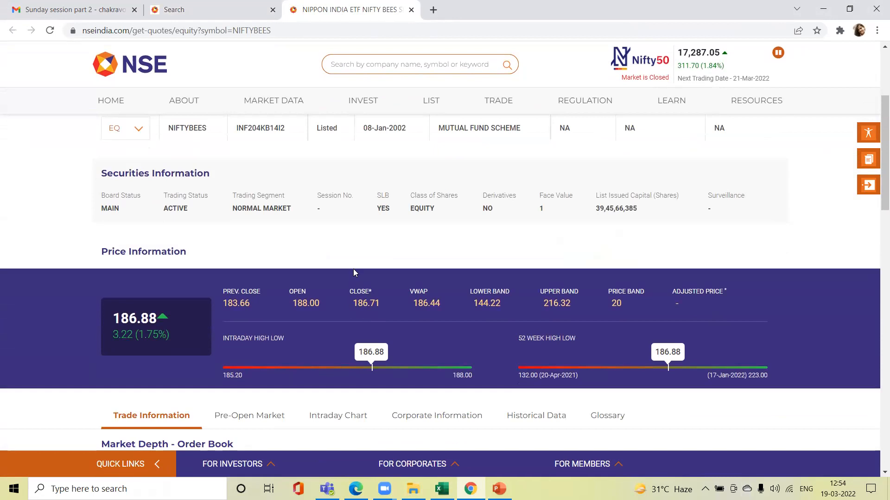
Step: Switch back to Excel and enter the Niftybees price 186.88 in B2 for 19-Mar-22
{"action": "left_click", "coordinate": [442, 489]}
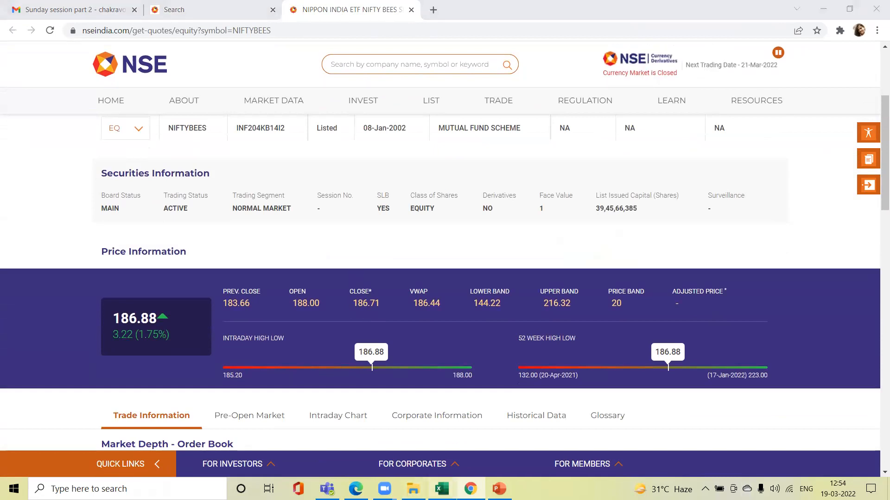
{"action": "left_click", "coordinate": [71, 146]}
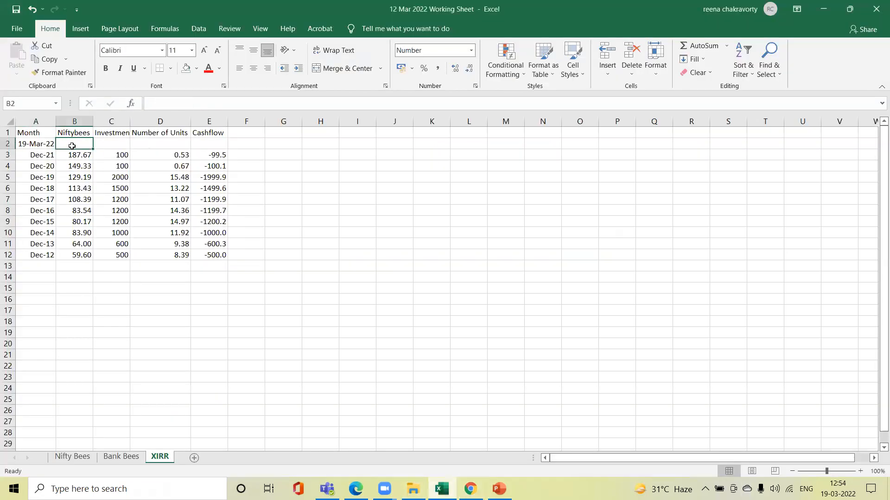
{"action": "type", "text": "186"}
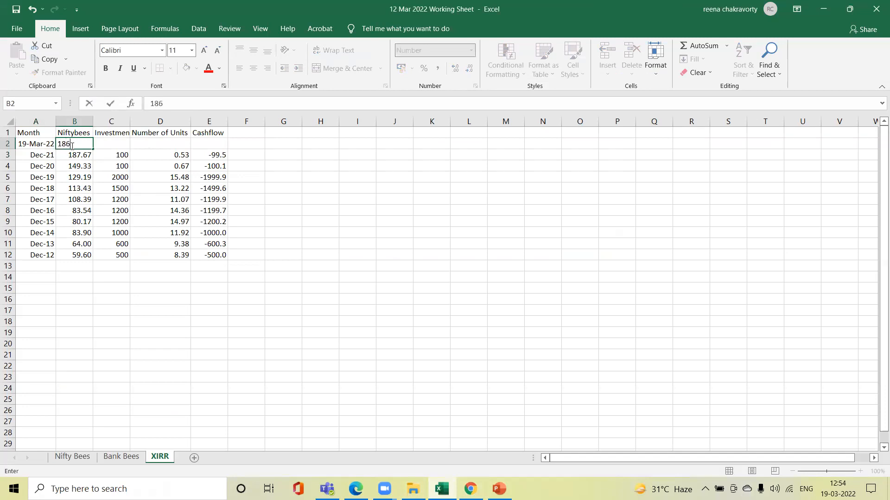
{"action": "type", "text": ".88"}
{"action": "left_click", "coordinate": [115, 142]}
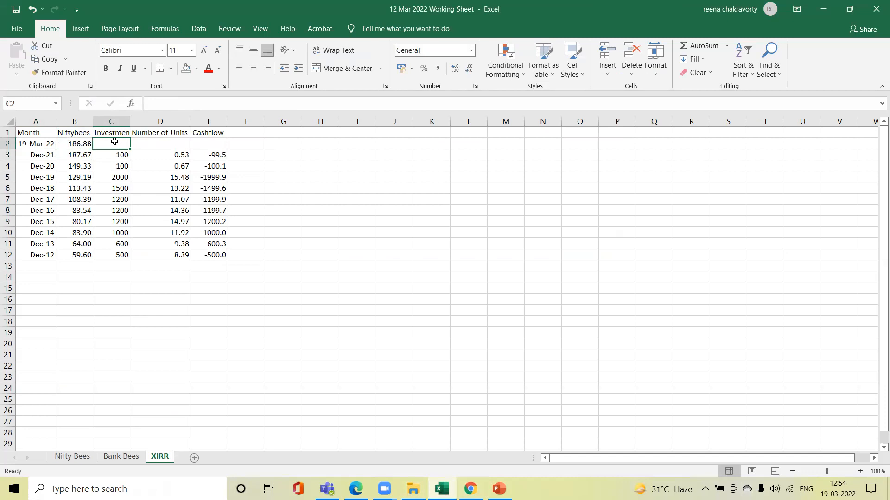
Step: Try to apply the Dec-21 cell's date format to A2 with Format Painter, and undo it
{"action": "left_click", "coordinate": [41, 156]}
{"action": "left_click", "coordinate": [57, 74]}
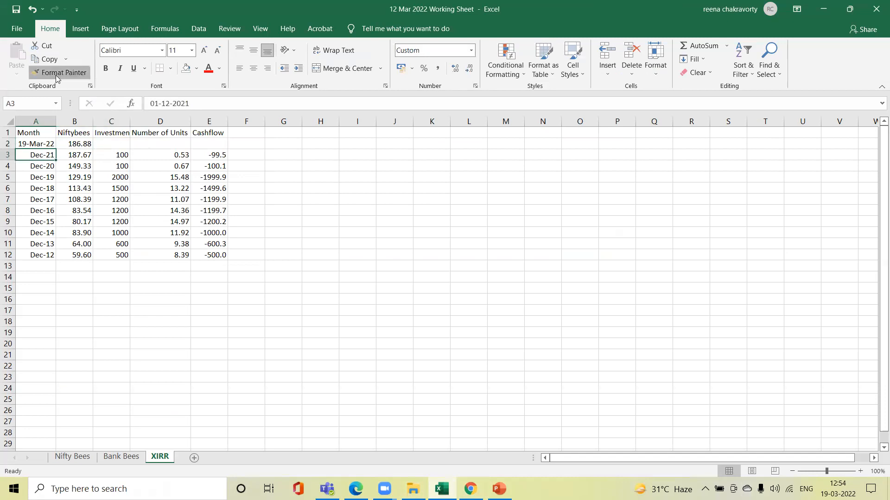
{"action": "left_click", "coordinate": [34, 143]}
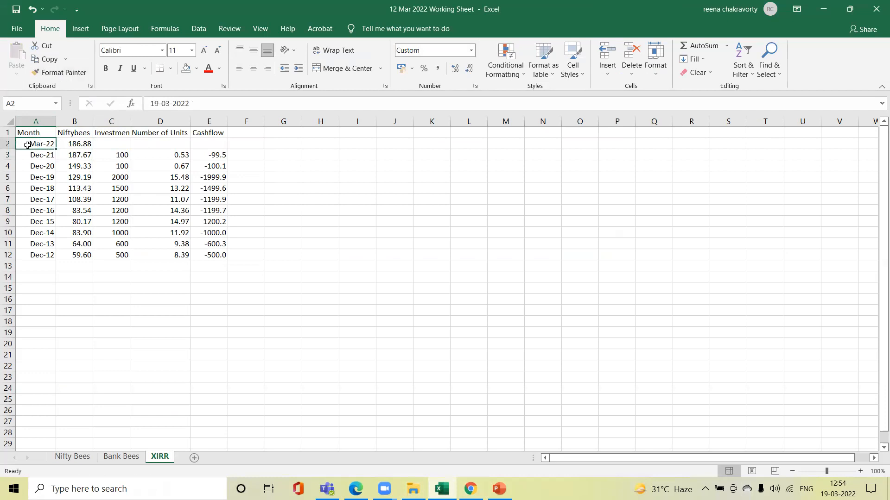
{"action": "key", "text": "ctrl+z"}
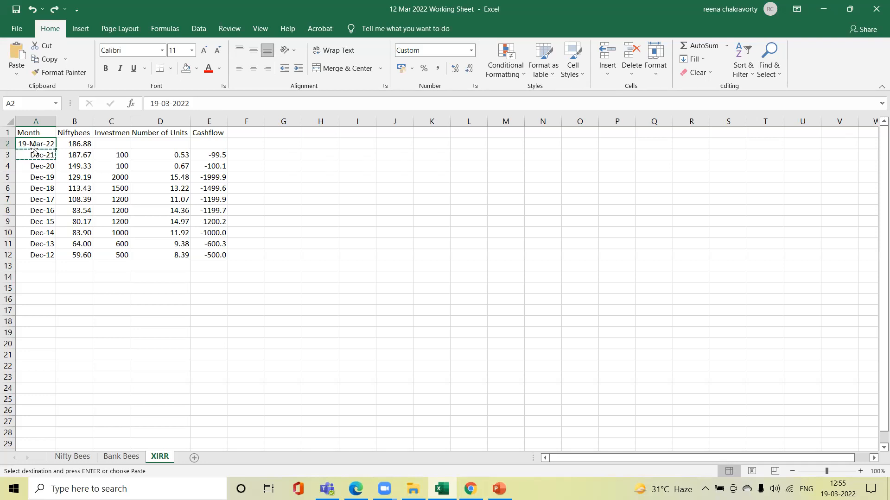
{"action": "double_click", "coordinate": [35, 144]}
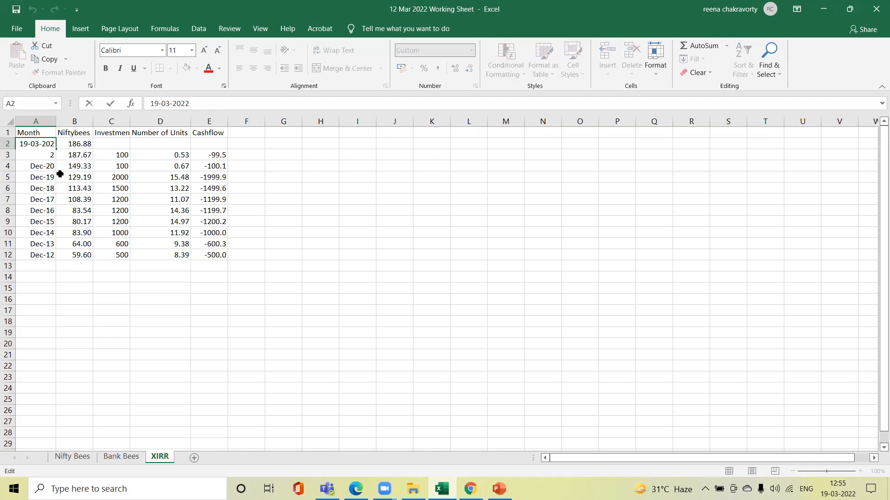
{"action": "key", "text": "Escape"}
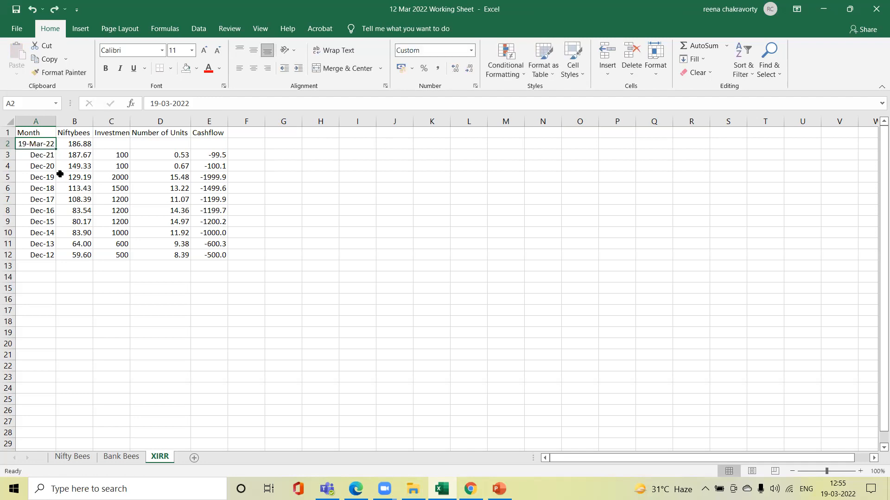
Step: Copy the day-month-year date format of A2 to all of column A with Format Painter
{"action": "left_click", "coordinate": [65, 72]}
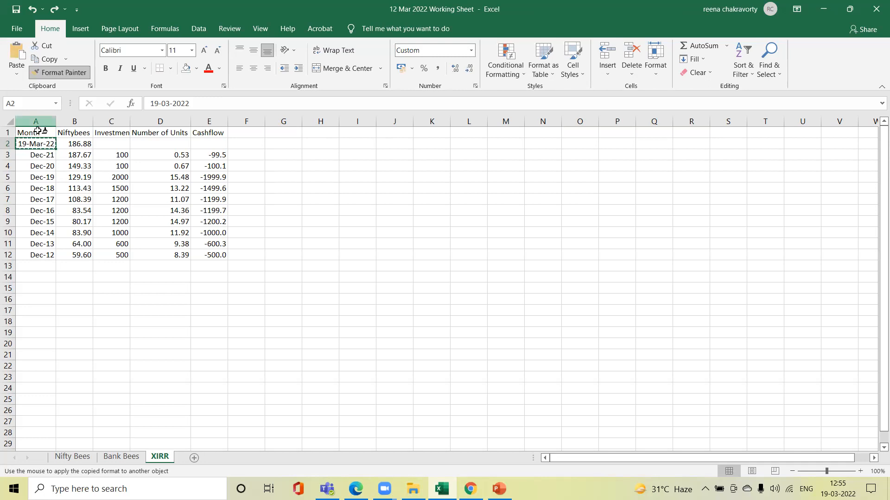
{"action": "left_click", "coordinate": [35, 117]}
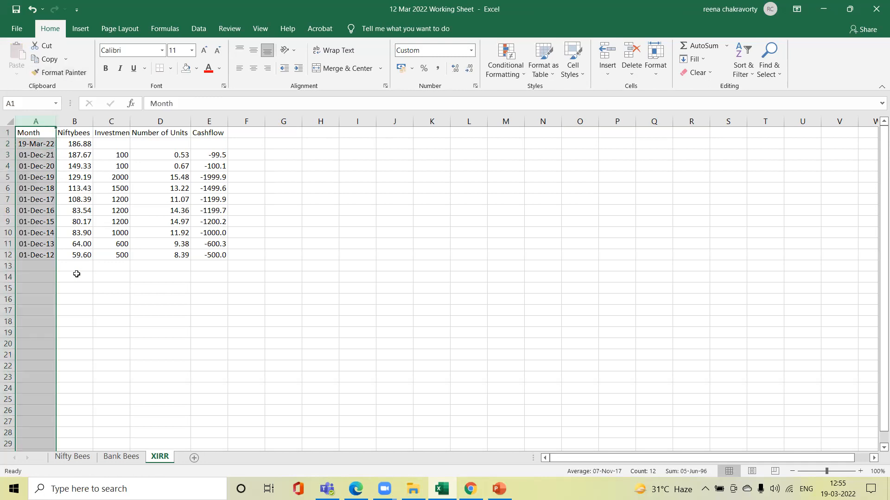
{"action": "left_click", "coordinate": [87, 285]}
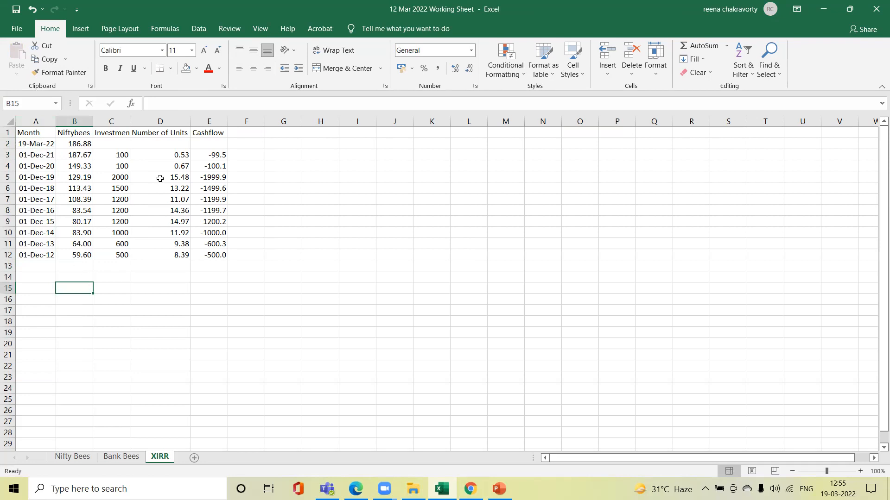
Step: Total the investments for the 19-Mar-22 row in C2 with =SUM(C3:C12)
{"action": "left_click", "coordinate": [104, 145]}
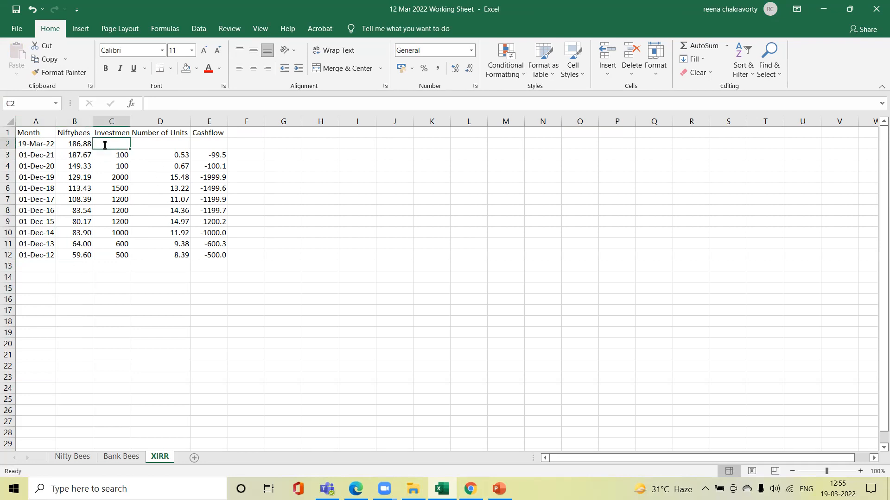
{"action": "type", "text": "=sum("}
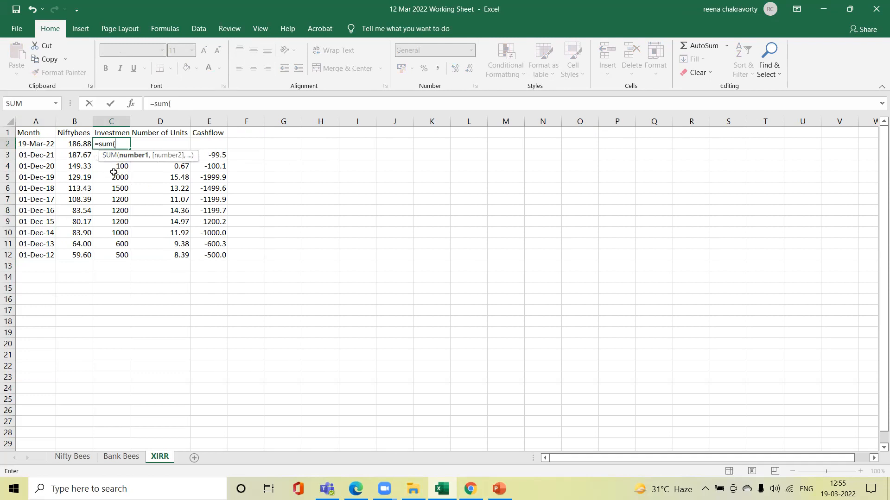
{"action": "left_click", "coordinate": [96, 155]}
{"action": "left_click_drag", "start_coordinate": [95, 155], "coordinate": [122, 245]}
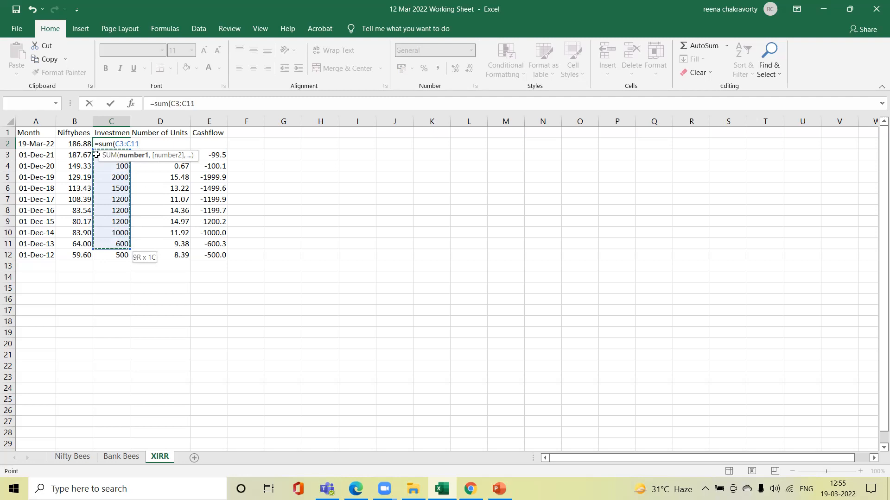
{"action": "key", "text": "shift+Down"}
{"action": "key", "text": "Return"}
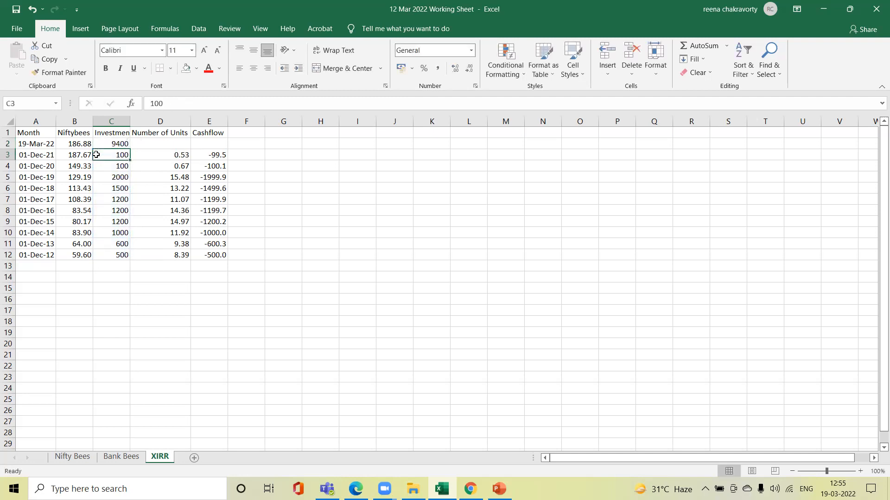
{"action": "left_click", "coordinate": [175, 143]}
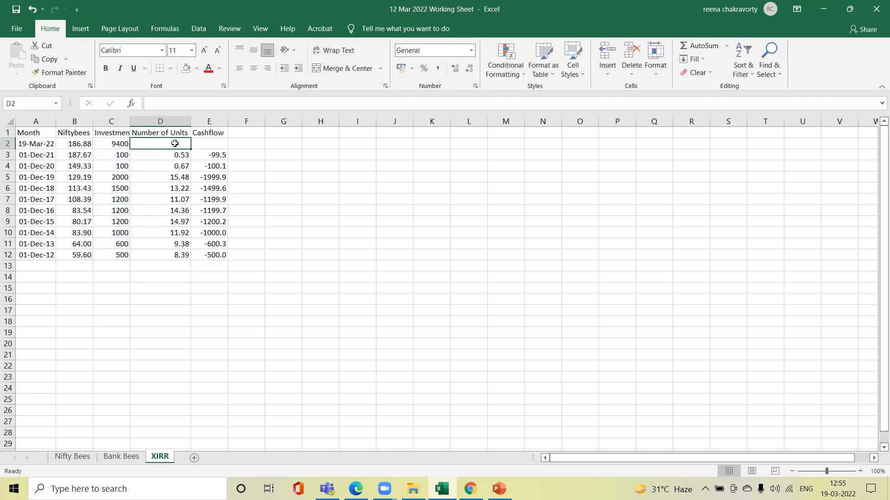
{"action": "type", "text": "="}
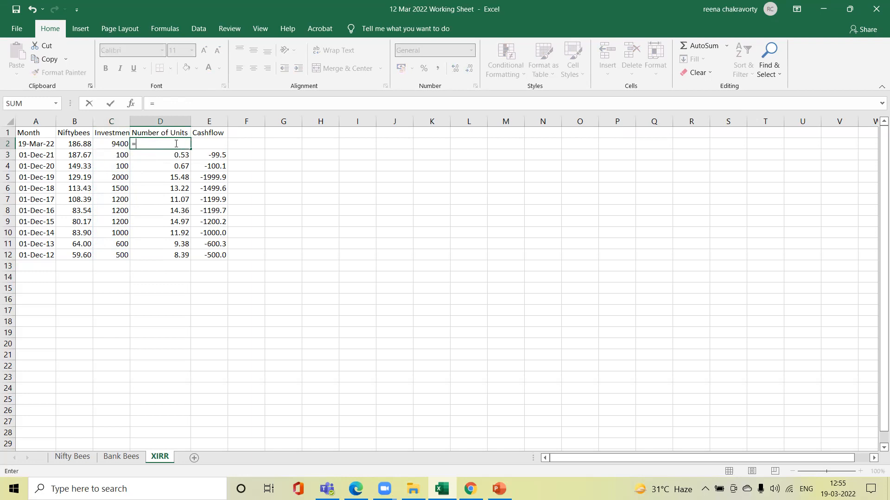
{"action": "left_click", "coordinate": [114, 142]}
{"action": "left_click", "coordinate": [169, 145]}
{"action": "key", "text": "BackSpace"}
{"action": "key", "text": "BackSpace"}
{"action": "key", "text": "BackSpace"}
Step: Copy the investment total formula from C2 to D2 to sum the number of units in D3:D12
{"action": "left_click", "coordinate": [111, 146]}
{"action": "key", "text": "ctrl+c"}
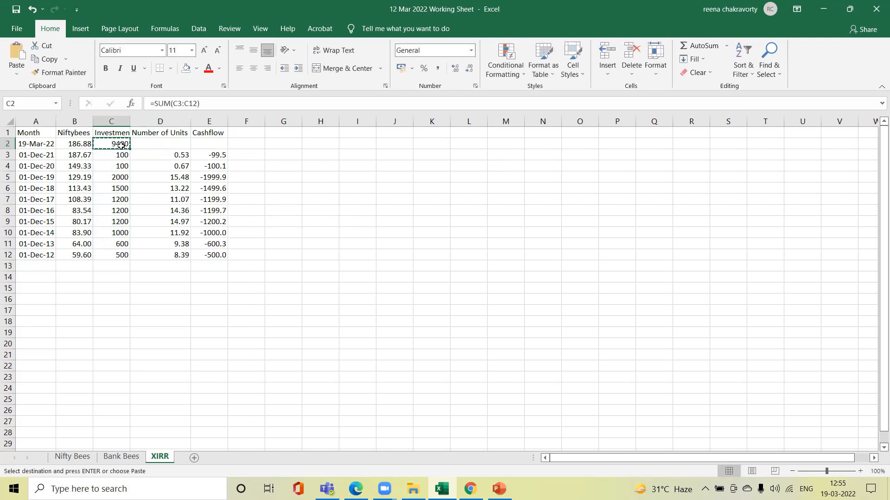
{"action": "left_click", "coordinate": [166, 144]}
{"action": "key", "text": "ctrl+v"}
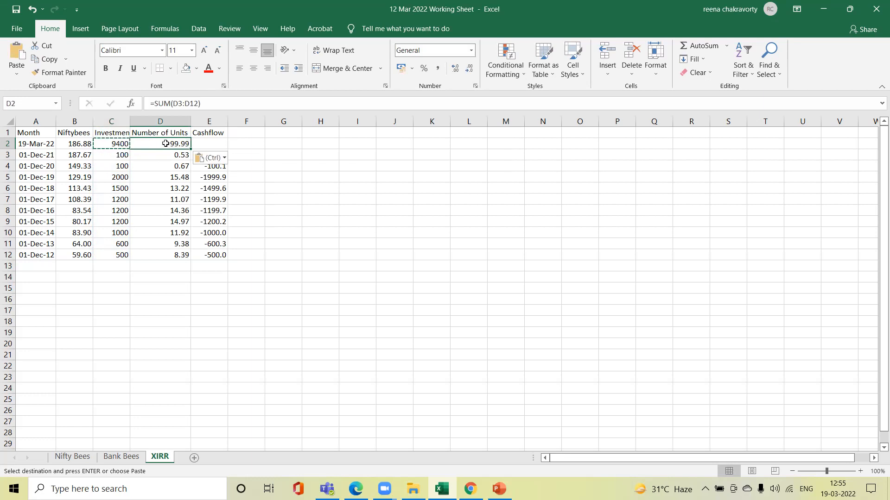
Step: Calculate the 19-Mar-22 cash flow in E2 with =D2*B2
{"action": "left_click", "coordinate": [208, 142]}
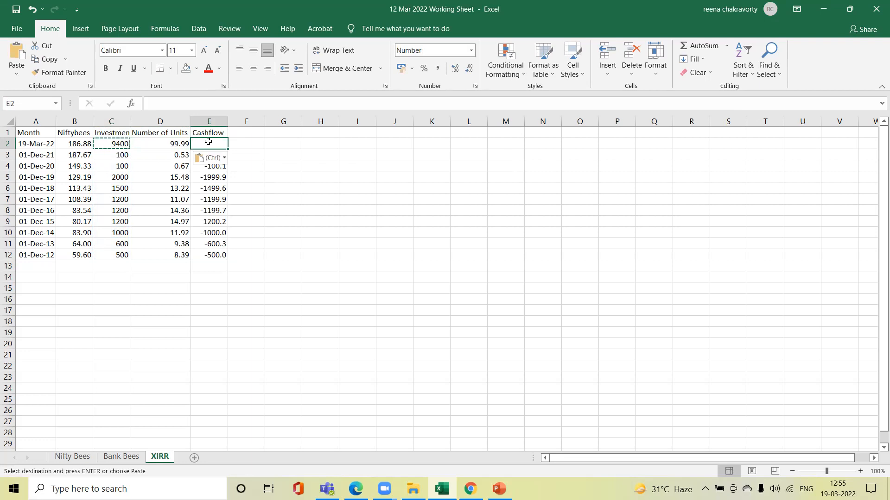
{"action": "type", "text": "="}
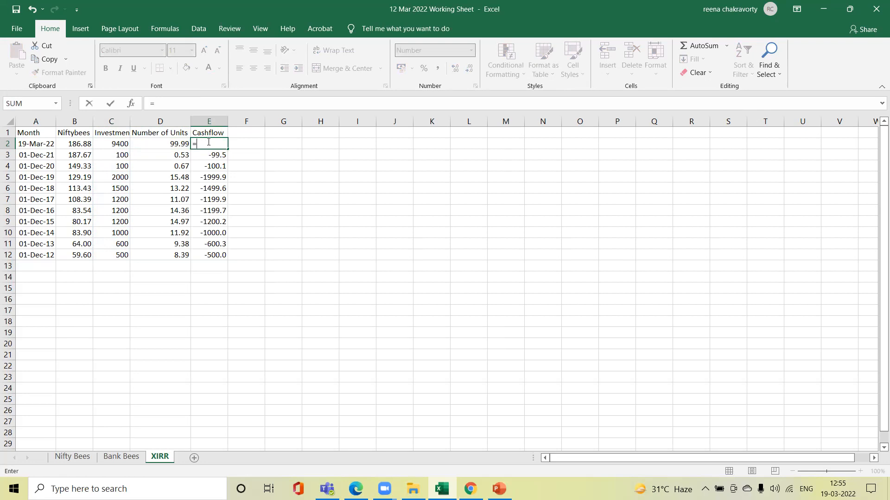
{"action": "left_click", "coordinate": [169, 144]}
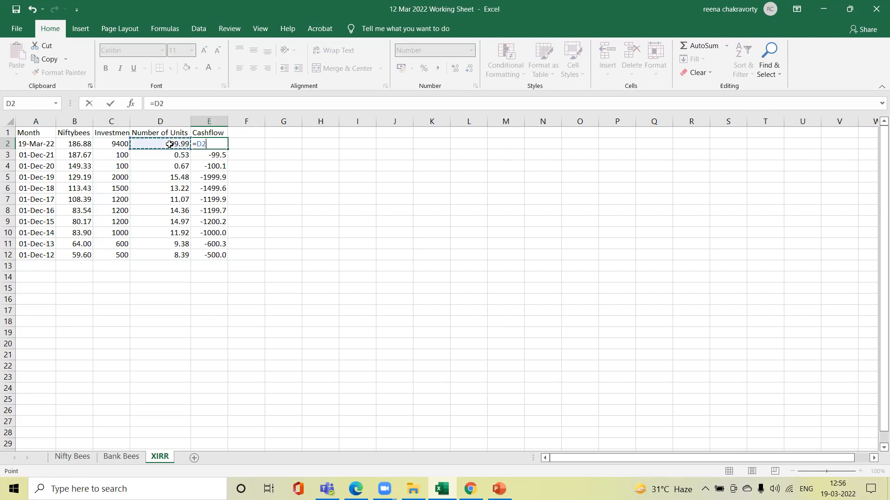
{"action": "type", "text": "*"}
{"action": "left_click", "coordinate": [80, 143]}
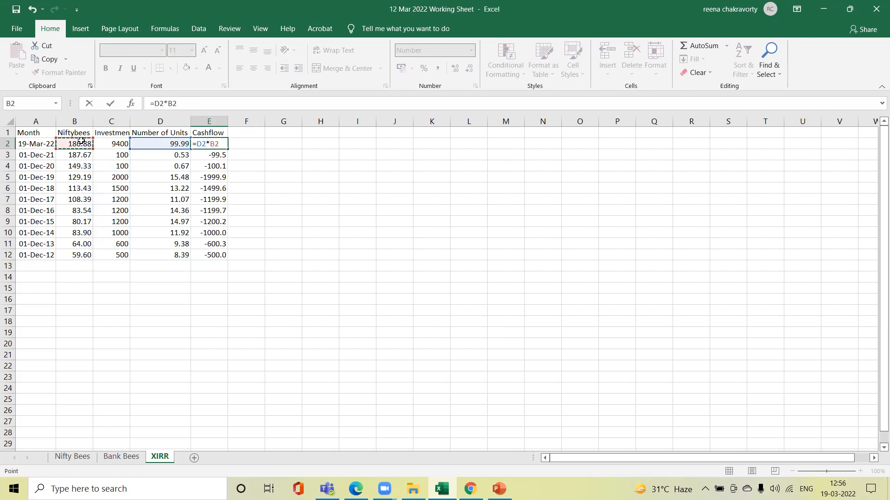
{"action": "key", "text": "Return"}
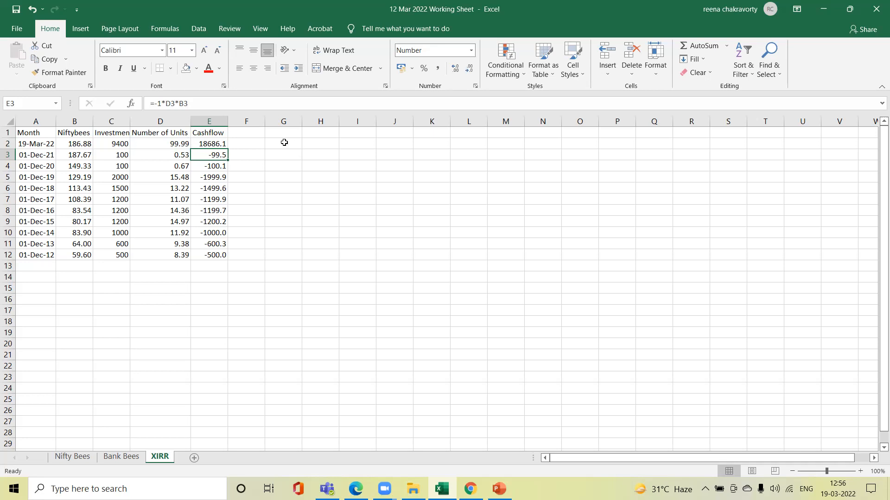
Step: Enter the label XIRR in G2, beside the cash flow table
{"action": "left_click", "coordinate": [218, 144]}
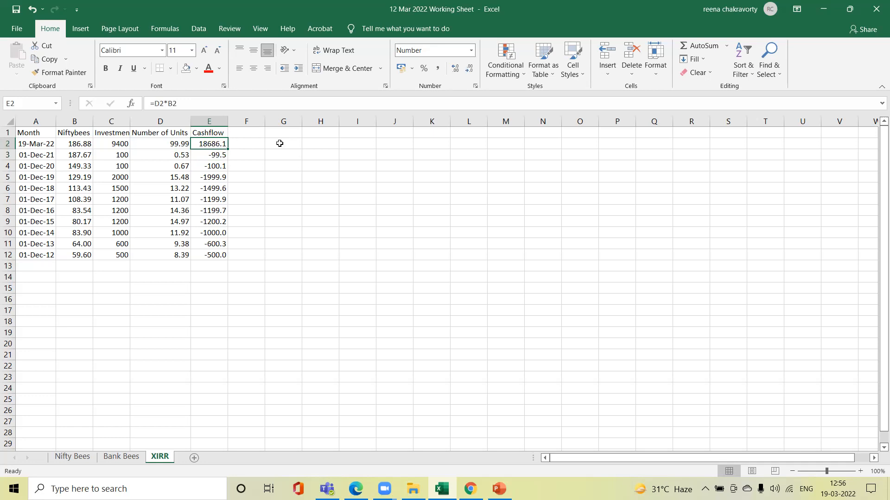
{"action": "left_click", "coordinate": [381, 144]}
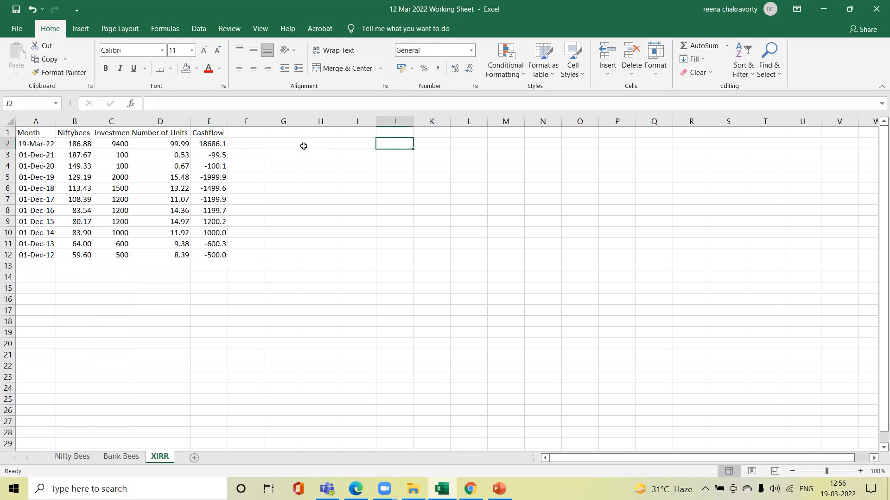
{"action": "left_click", "coordinate": [281, 144]}
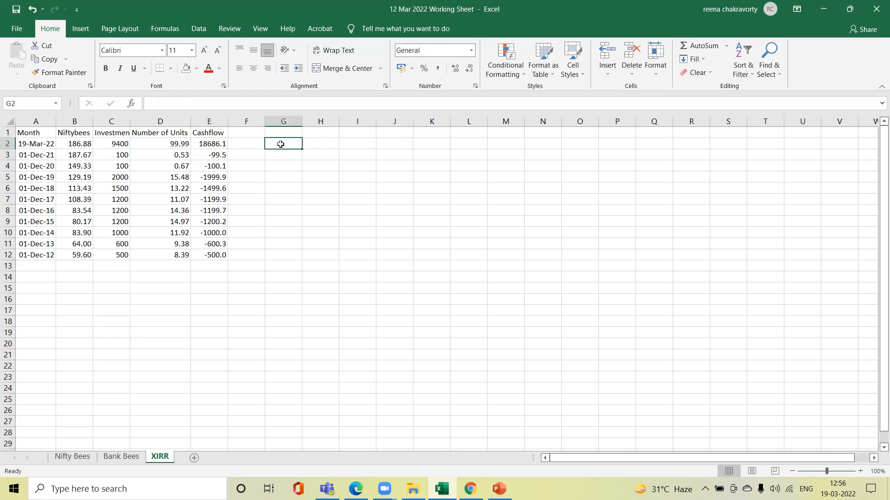
{"action": "type", "text": "X"}
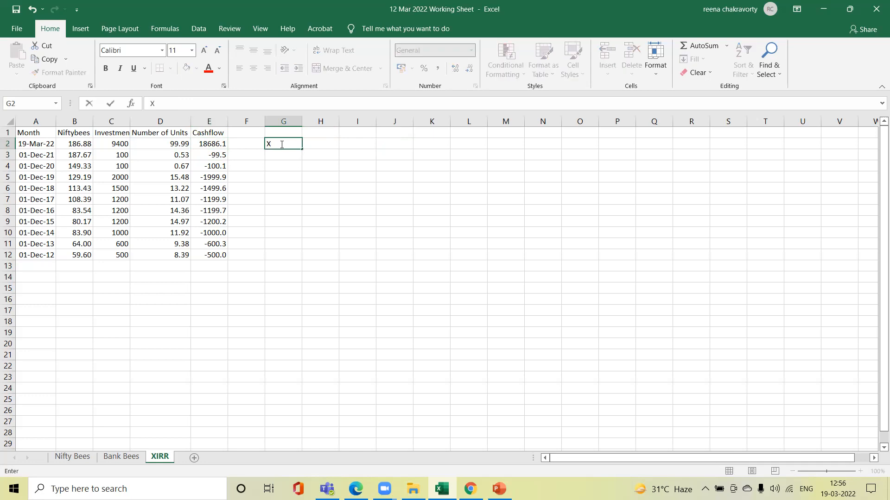
{"action": "type", "text": "IRR"}
Step: Calculate the XIRR in H2 from the cash flows and dates with =XIRR(E2:E12,A2:A12)
{"action": "left_click", "coordinate": [324, 146]}
{"action": "type", "text": "="}
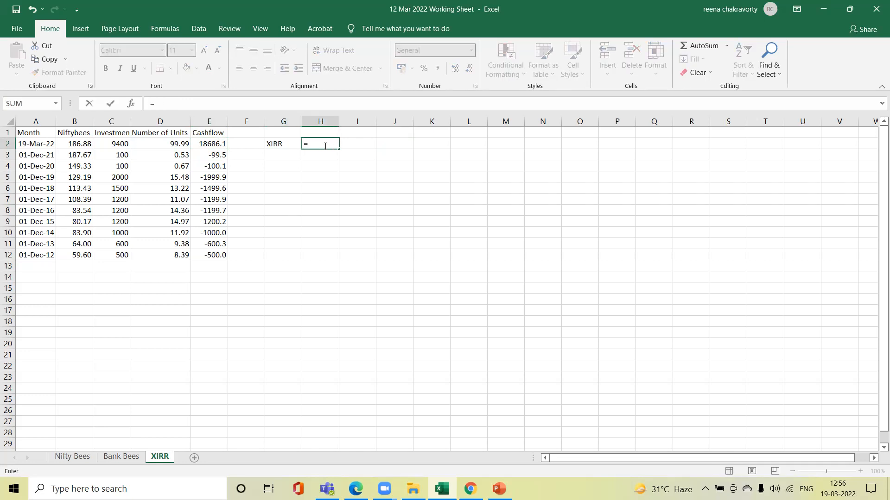
{"action": "type", "text": "("}
{"action": "key", "text": "BackSpace"}
{"action": "type", "text": "xirr"}
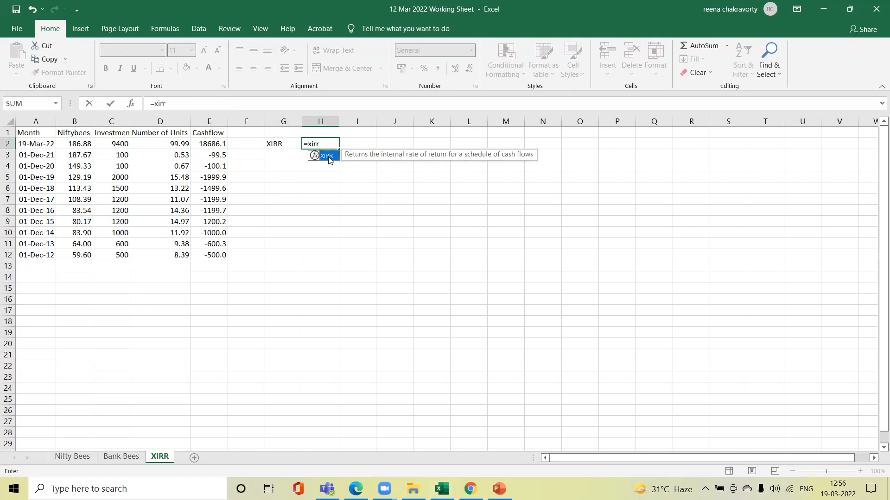
{"action": "type", "text": "("}
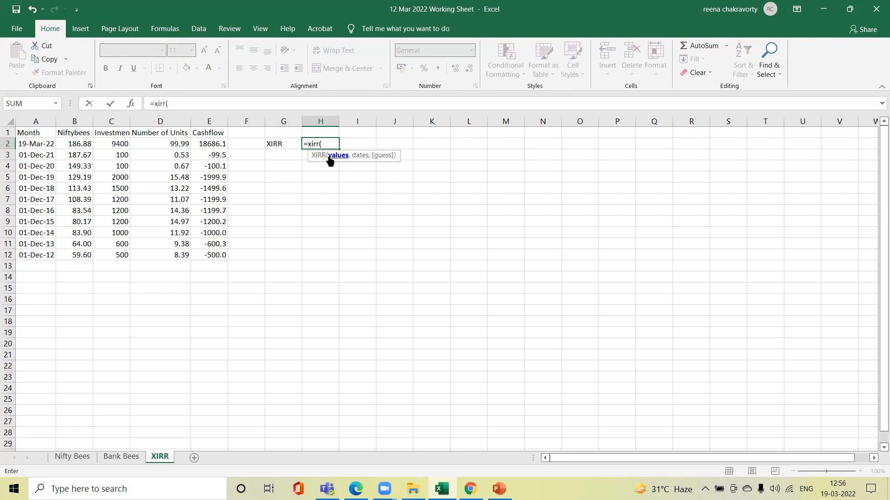
{"action": "left_click", "coordinate": [216, 145]}
{"action": "key", "text": "shift+Down"}
{"action": "key", "text": "shift+Down"}
{"action": "key", "text": "shift+Down"}
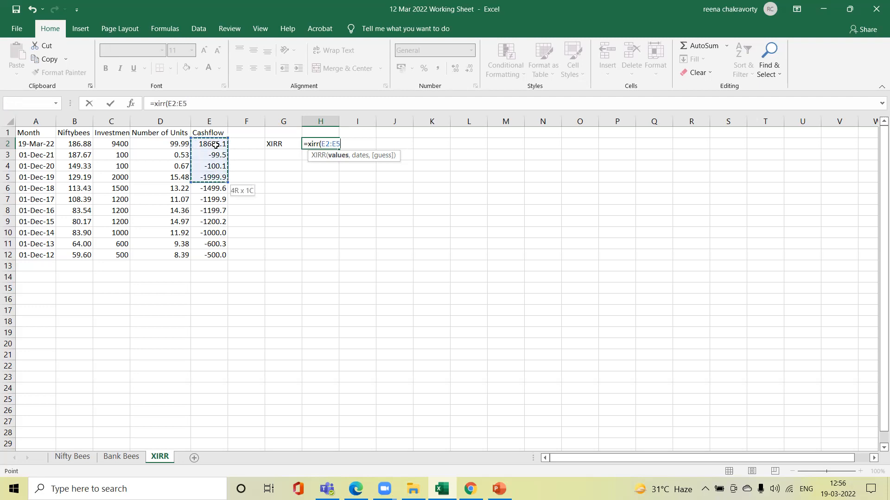
{"action": "key", "text": "shift+Down"}
{"action": "key", "text": "shift+Down"}
{"action": "key", "text": "shift+Down"}
{"action": "key", "text": "shift+Down"}
{"action": "key", "text": "shift+Down"}
{"action": "key", "text": "shift+Down"}
{"action": "key", "text": "shift+Down"}
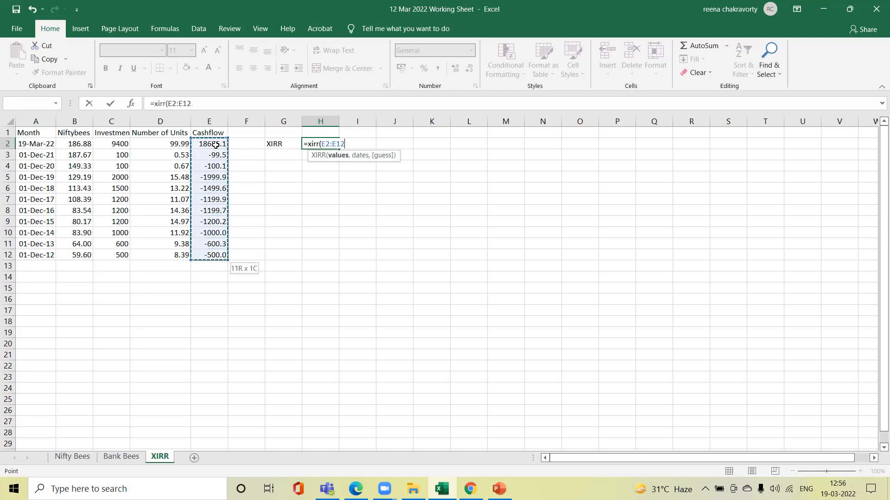
{"action": "type", "text": ","}
{"action": "left_click", "coordinate": [53, 144]}
{"action": "key", "text": "shift+Down"}
{"action": "key", "text": "shift+Down"}
{"action": "key", "text": "shift+Down"}
{"action": "key", "text": "shift+Down"}
{"action": "key", "text": "shift+Down"}
{"action": "key", "text": "shift+Down"}
{"action": "key", "text": "shift+Down"}
{"action": "key", "text": "shift+Down"}
{"action": "key", "text": "shift+Down"}
{"action": "key", "text": "shift+Down"}
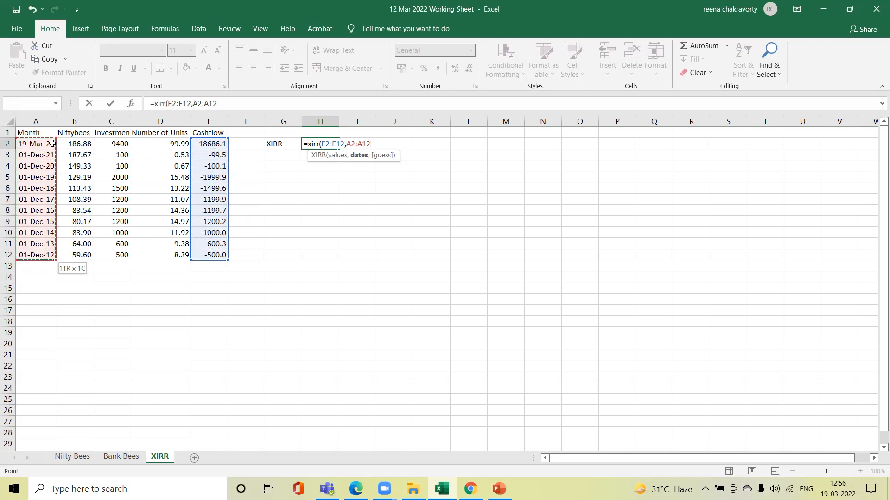
{"action": "key", "text": "Return"}
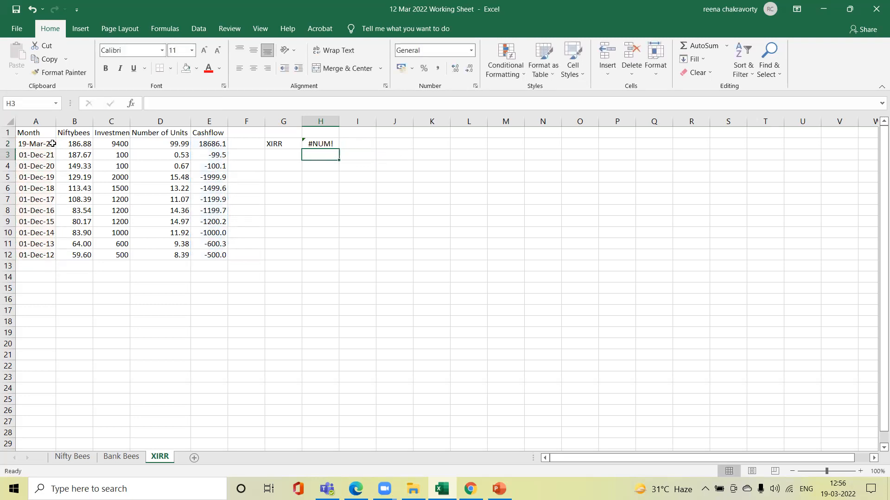
{"action": "key", "text": "Up"}
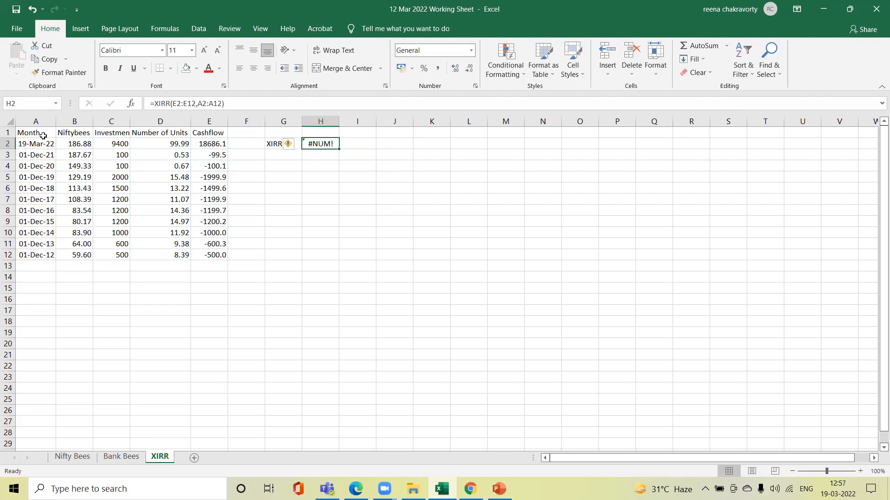
Step: Copy the whole table A1:E12 including headers to K1, pasting it as values only
{"action": "left_click", "coordinate": [43, 135]}
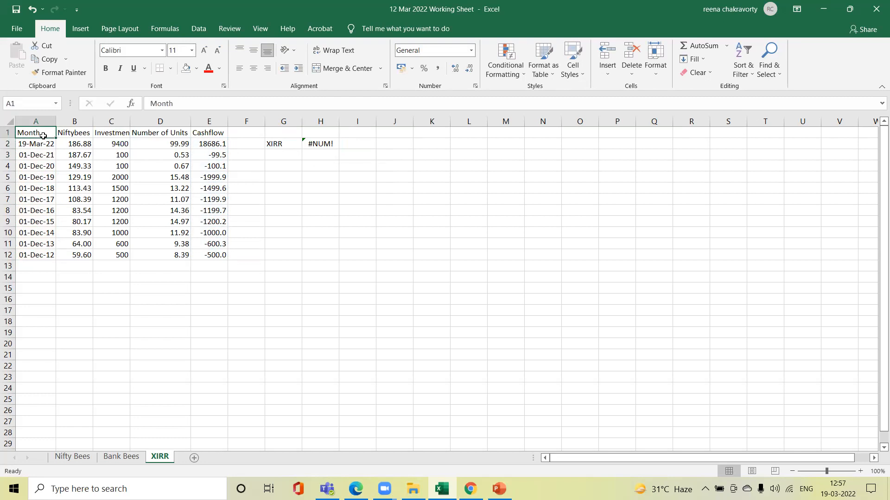
{"action": "key", "text": "shift+Down"}
{"action": "key", "text": "shift+Down"}
{"action": "key", "text": "shift+Down"}
{"action": "key", "text": "shift+Down"}
{"action": "key", "text": "shift+Down"}
{"action": "key", "text": "shift+Down"}
{"action": "key", "text": "shift+Down"}
{"action": "key", "text": "shift+Down"}
{"action": "key", "text": "shift+Down"}
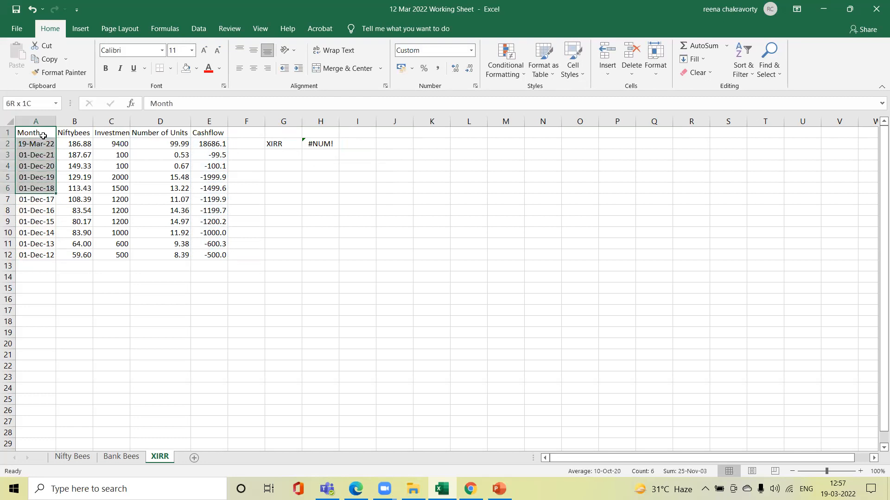
{"action": "key", "text": "shift+Down"}
{"action": "key", "text": "shift+Down"}
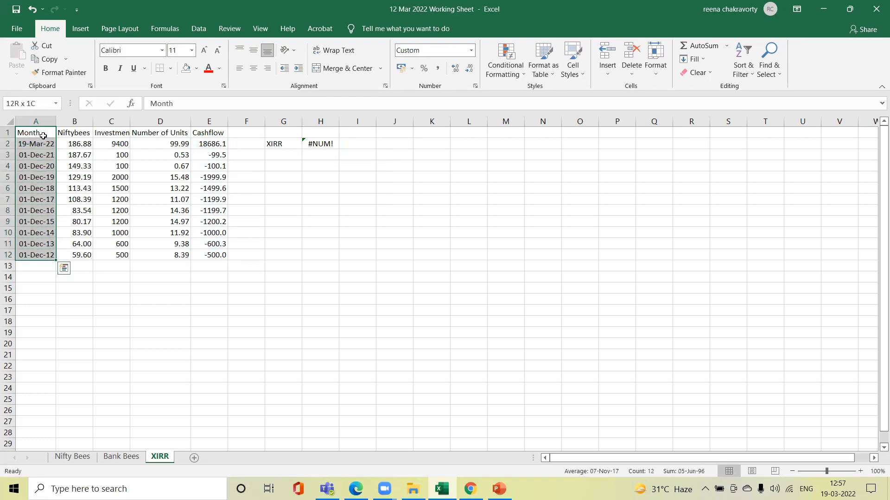
{"action": "key", "text": "shift+Right"}
{"action": "key", "text": "shift+Right"}
{"action": "key", "text": "shift+Right"}
{"action": "key", "text": "shift+Right"}
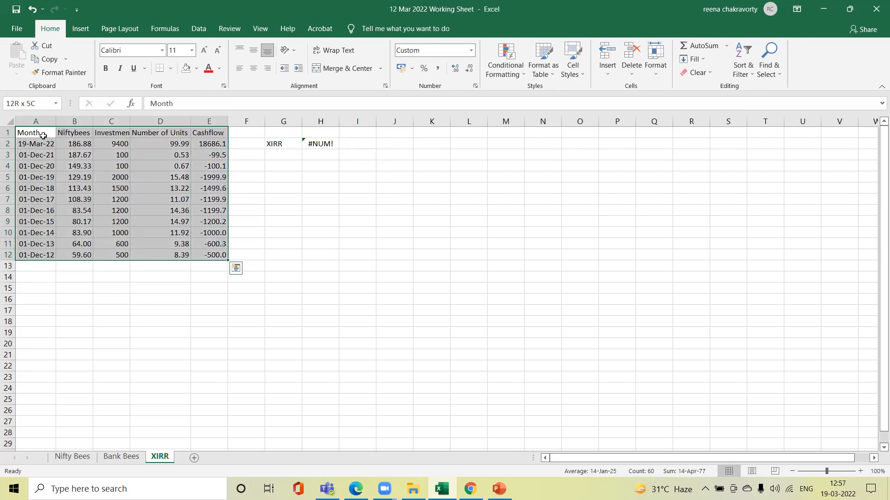
{"action": "key", "text": "ctrl+c"}
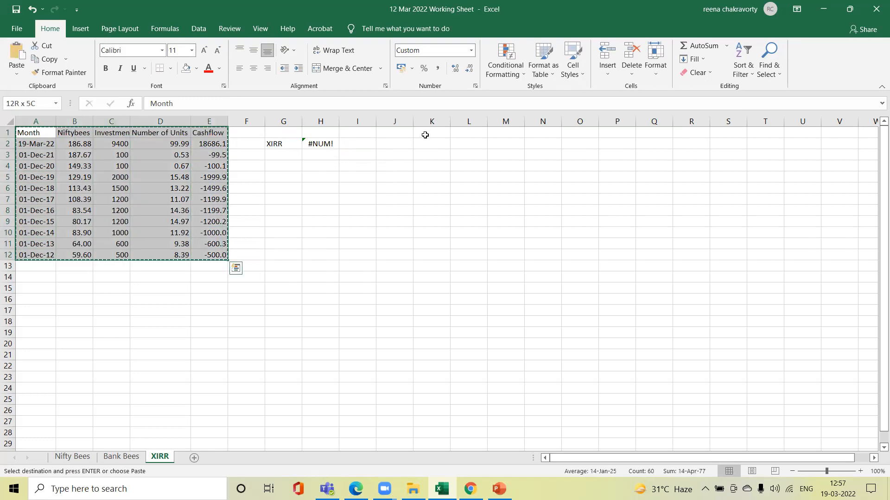
{"action": "left_click", "coordinate": [427, 133]}
{"action": "key", "text": "ctrl+v"}
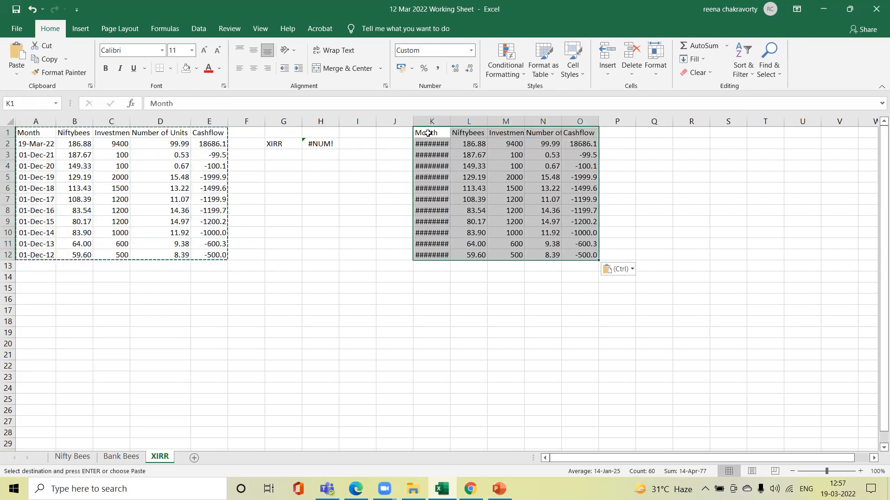
{"action": "left_click", "coordinate": [615, 270]}
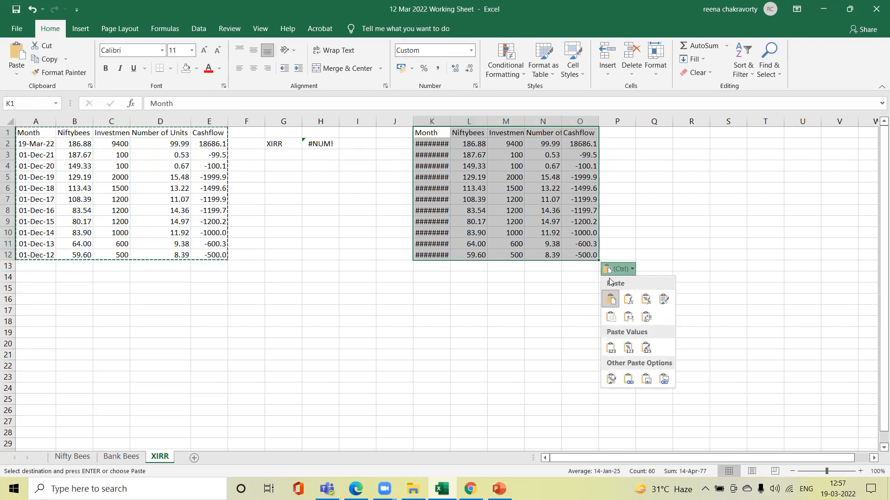
{"action": "left_click", "coordinate": [611, 348]}
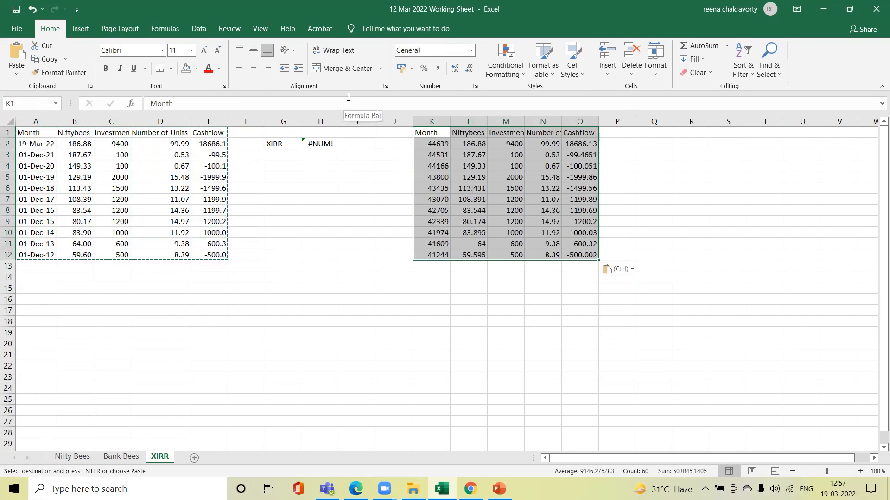
{"action": "left_click", "coordinate": [741, 68]}
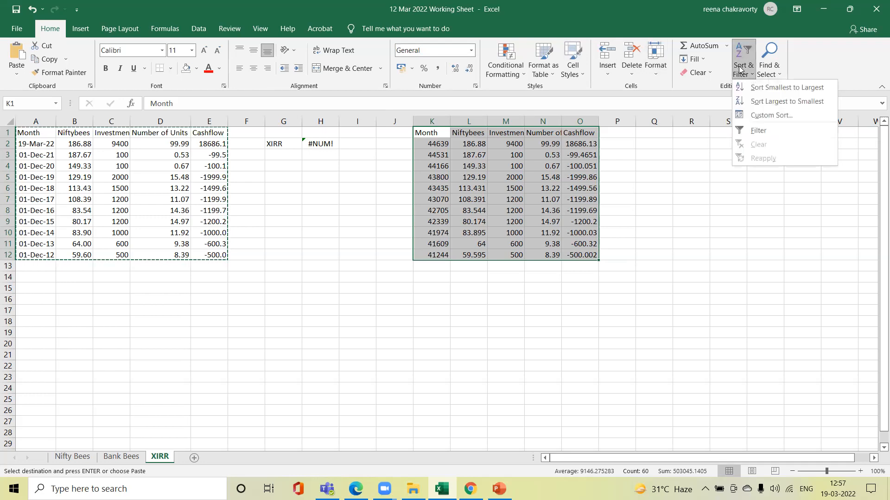
{"action": "left_click", "coordinate": [429, 114]}
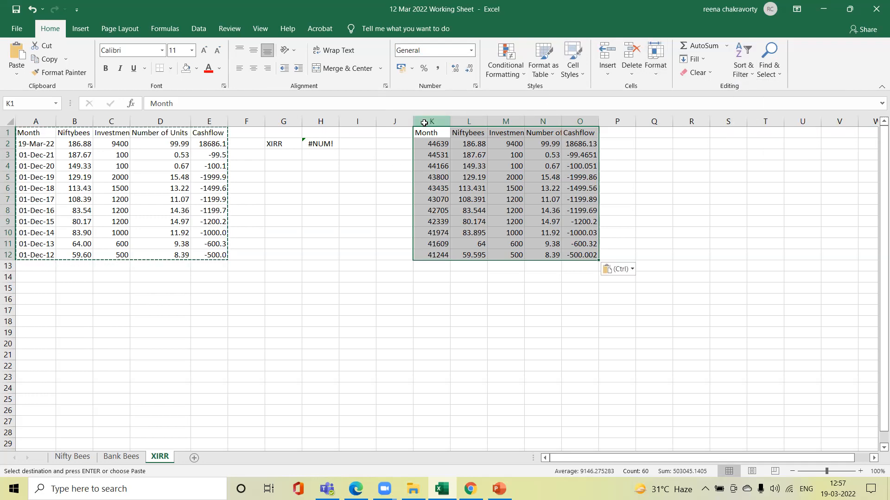
Step: Copy the date format of A2 to column K with Format Painter and autofit the column's width
{"action": "left_click", "coordinate": [423, 120]}
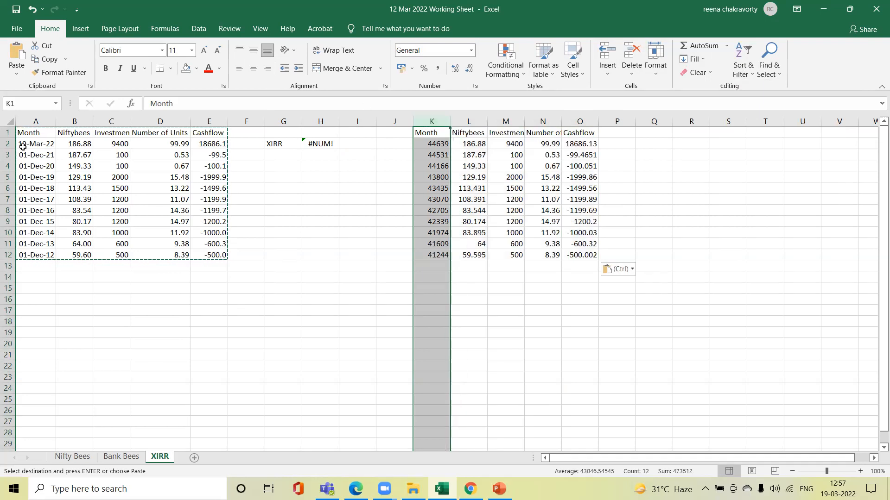
{"action": "left_click", "coordinate": [22, 146]}
{"action": "left_click", "coordinate": [59, 72]}
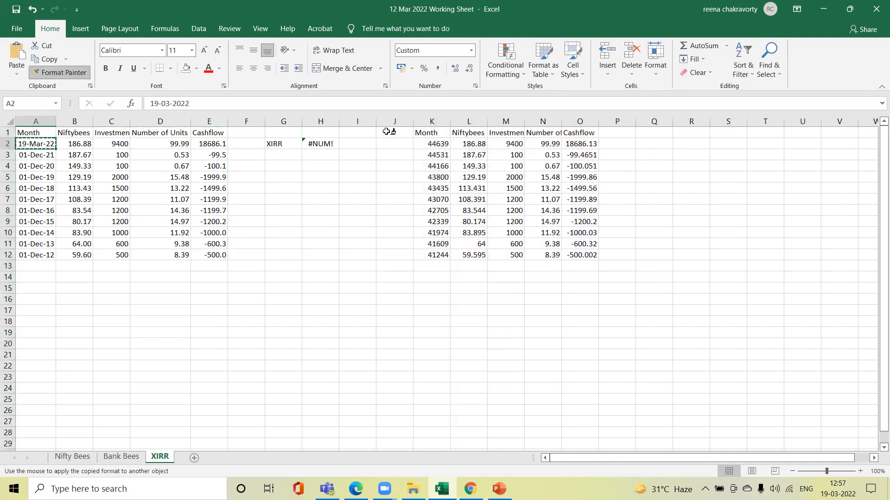
{"action": "left_click", "coordinate": [429, 118]}
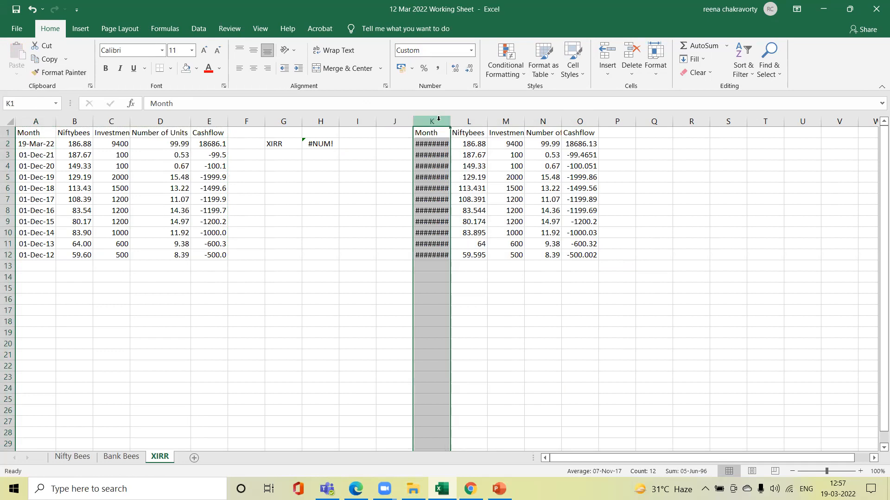
{"action": "double_click", "coordinate": [450, 121]}
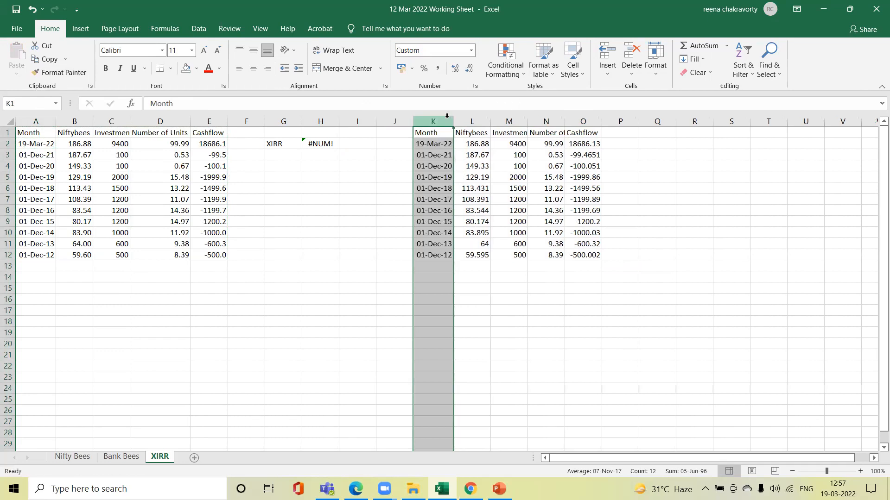
Step: Sort the copied table K1:O12 by date from oldest to newest
{"action": "left_click", "coordinate": [708, 327]}
{"action": "left_click", "coordinate": [435, 129]}
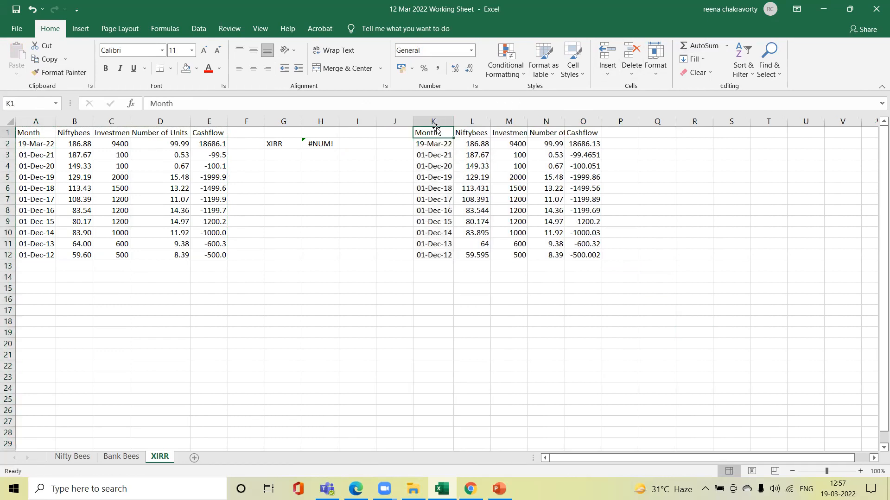
{"action": "key", "text": "shift+Down"}
{"action": "key", "text": "shift+Down"}
{"action": "key", "text": "shift+Down"}
{"action": "key", "text": "shift+Down"}
{"action": "key", "text": "shift+Down"}
{"action": "key", "text": "shift+Down"}
{"action": "key", "text": "shift+Down"}
{"action": "key", "text": "shift+Down"}
{"action": "key", "text": "shift+Down"}
{"action": "key", "text": "shift+Down"}
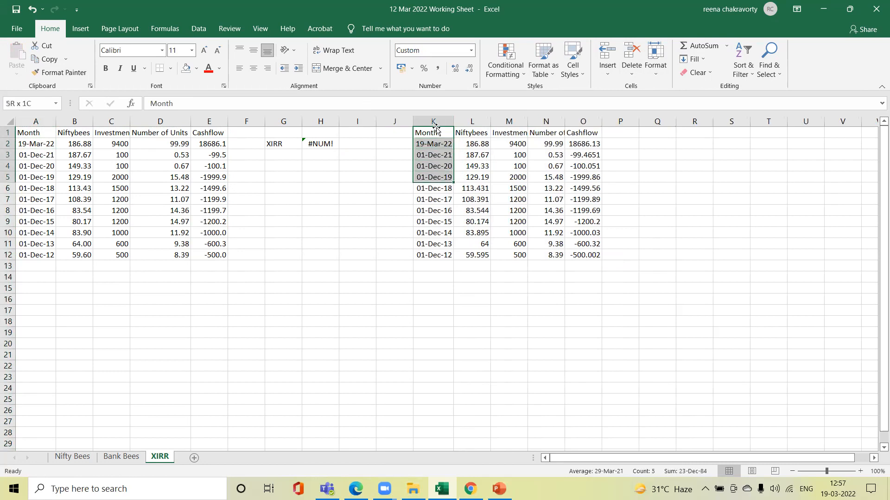
{"action": "key", "text": "shift+Down"}
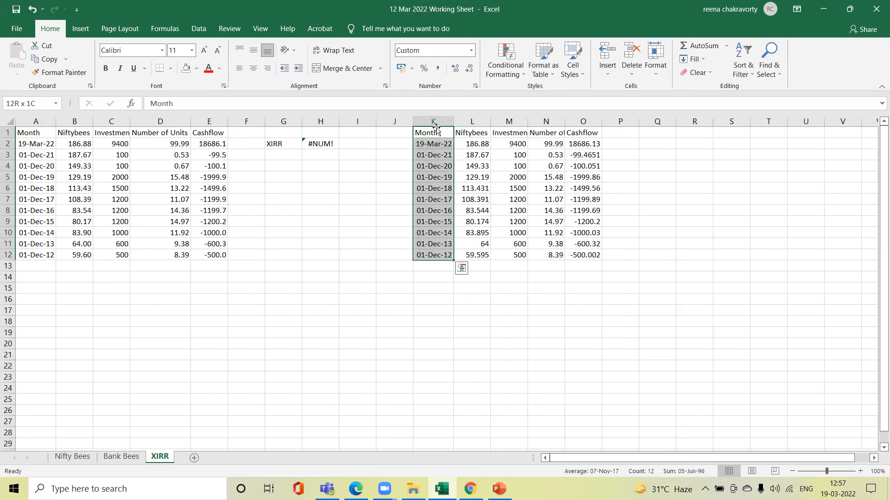
{"action": "key", "text": "shift+Right"}
{"action": "key", "text": "shift+Right"}
{"action": "key", "text": "shift+Right"}
{"action": "key", "text": "shift+Right"}
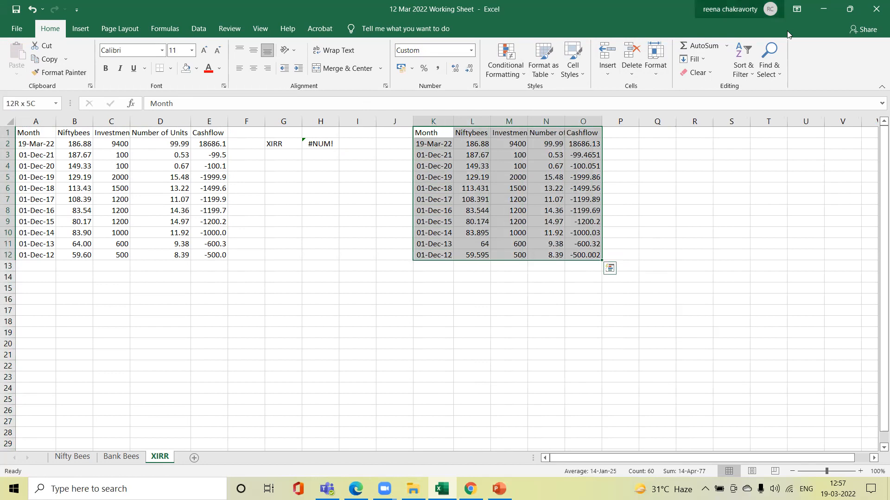
{"action": "left_click", "coordinate": [733, 70]}
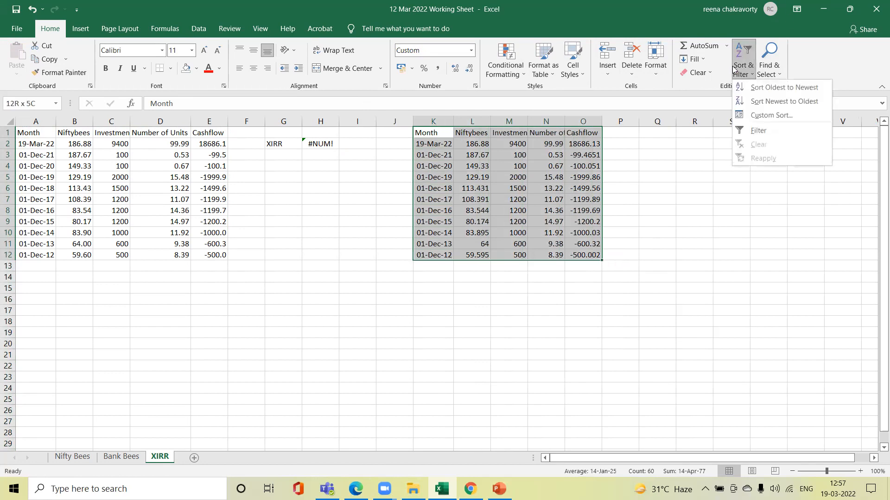
{"action": "left_click", "coordinate": [766, 88]}
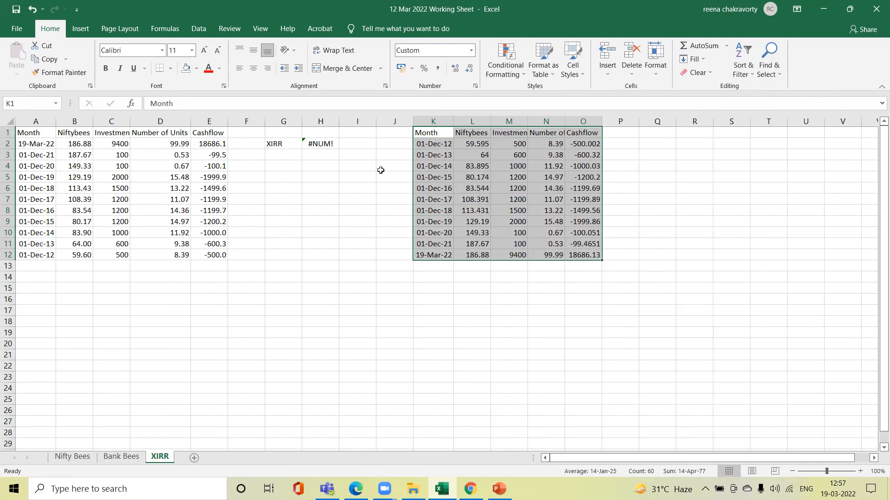
Step: Enter the label XIRR in Q2, beside the sorted table
{"action": "left_click", "coordinate": [650, 145]}
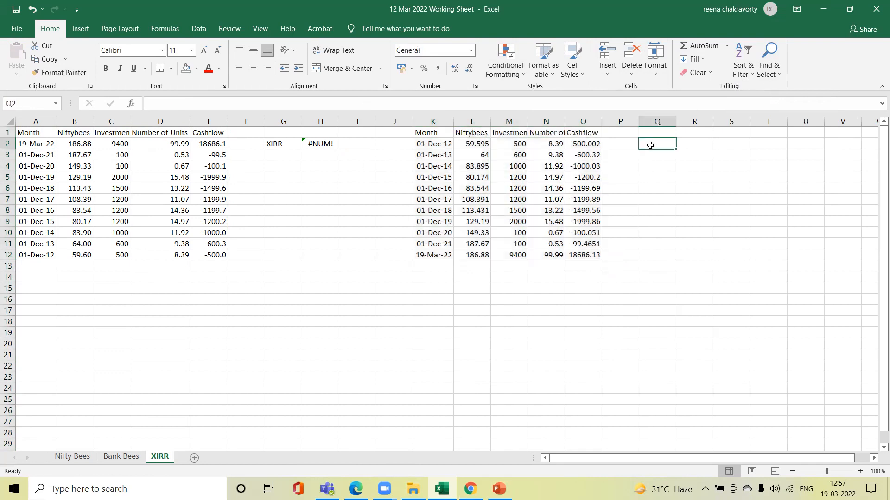
{"action": "type", "text": "XI"}
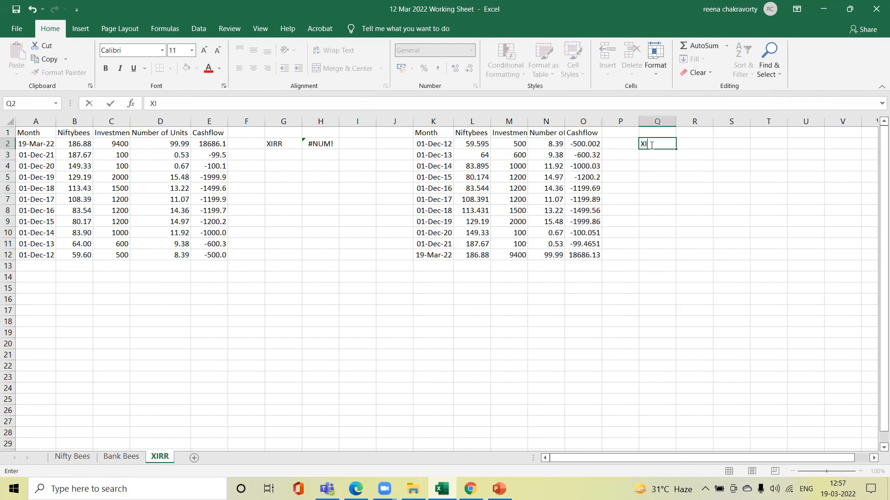
{"action": "type", "text": "RR"}
{"action": "left_click", "coordinate": [690, 145]}
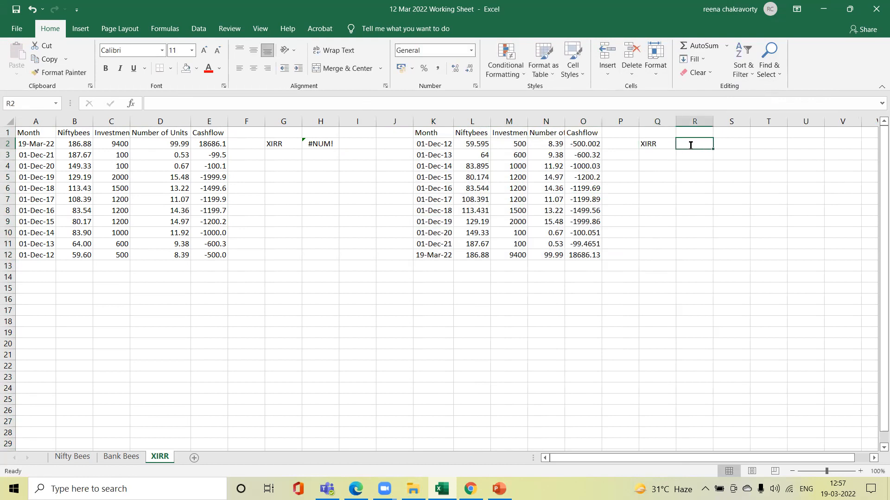
Step: Start an XIRR formula in R2 using the sorted cash flows O2:O12 as its values
{"action": "type", "text": "="}
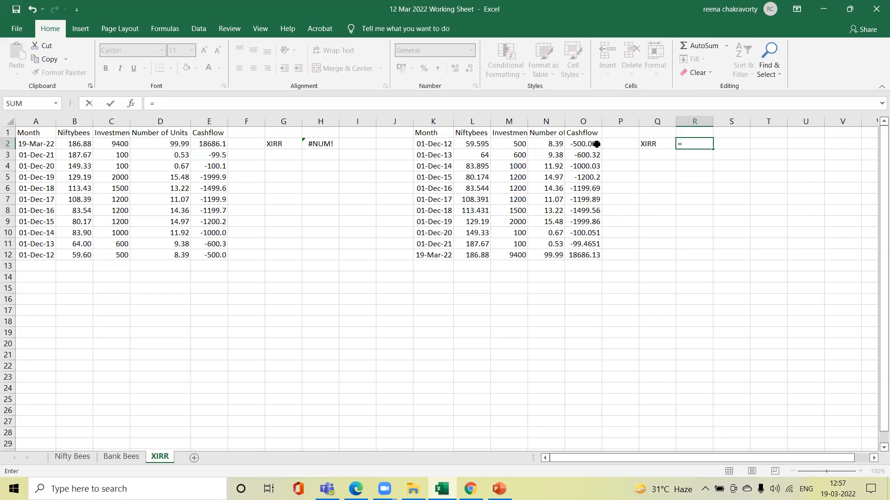
{"action": "type", "text": "XI"}
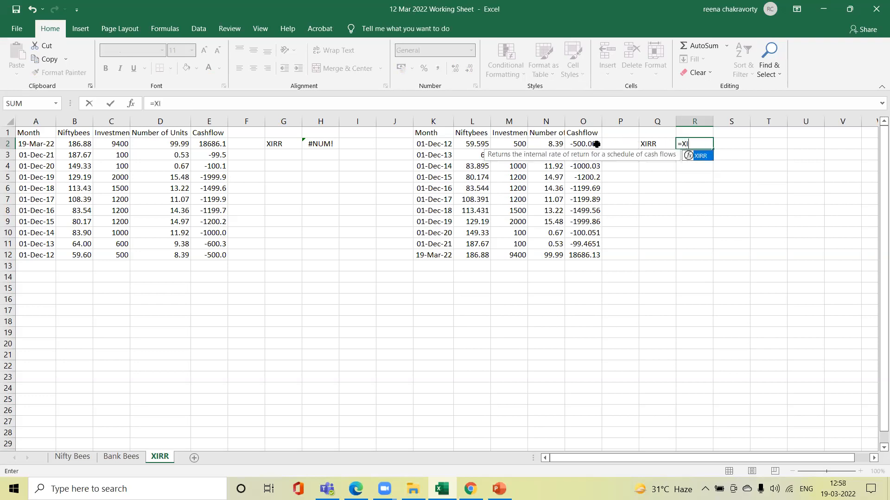
{"action": "type", "text": "RR("}
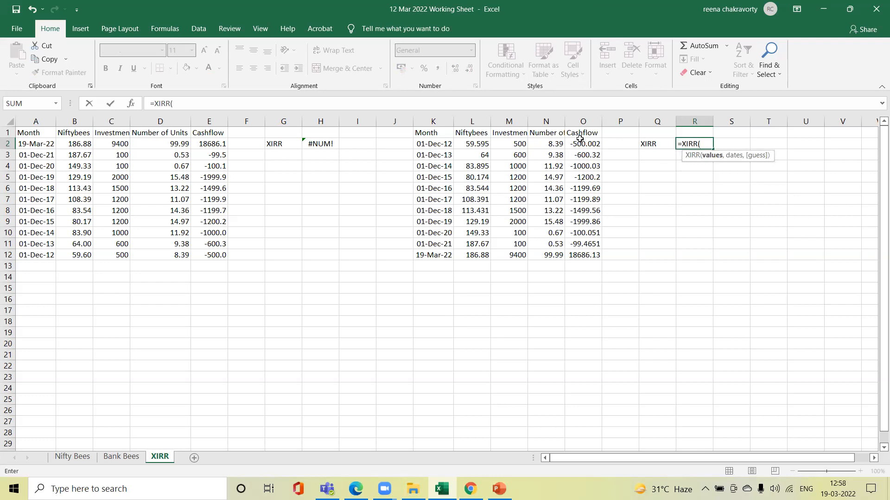
{"action": "left_click", "coordinate": [634, 226]}
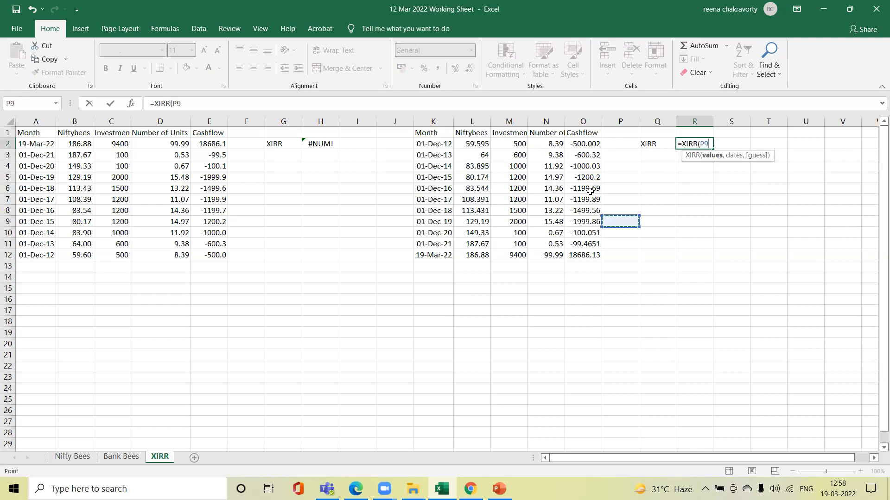
{"action": "left_click", "coordinate": [583, 146]}
{"action": "key", "text": "shift+Down"}
{"action": "key", "text": "shift+Down"}
{"action": "key", "text": "shift+Down"}
{"action": "key", "text": "shift+Down"}
{"action": "key", "text": "shift+Down"}
{"action": "key", "text": "shift+Down"}
{"action": "key", "text": "shift+Down"}
{"action": "key", "text": "shift+Down"}
{"action": "key", "text": "shift+Down"}
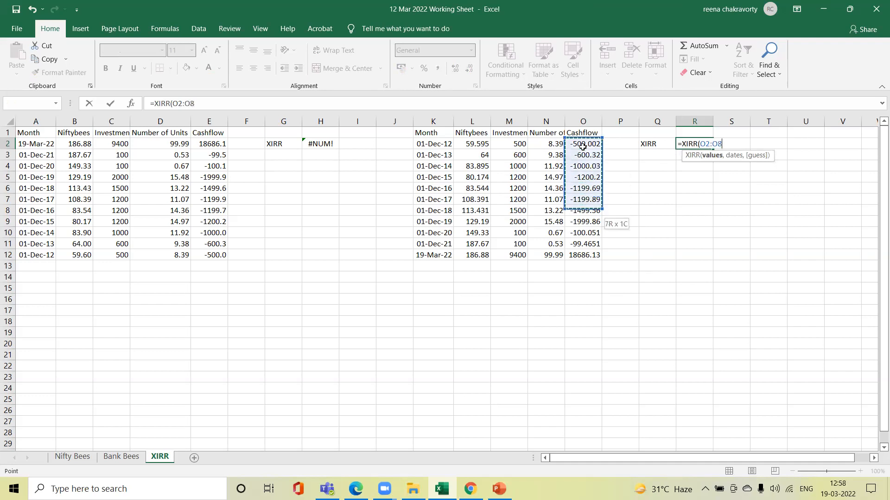
{"action": "key", "text": "shift+Down"}
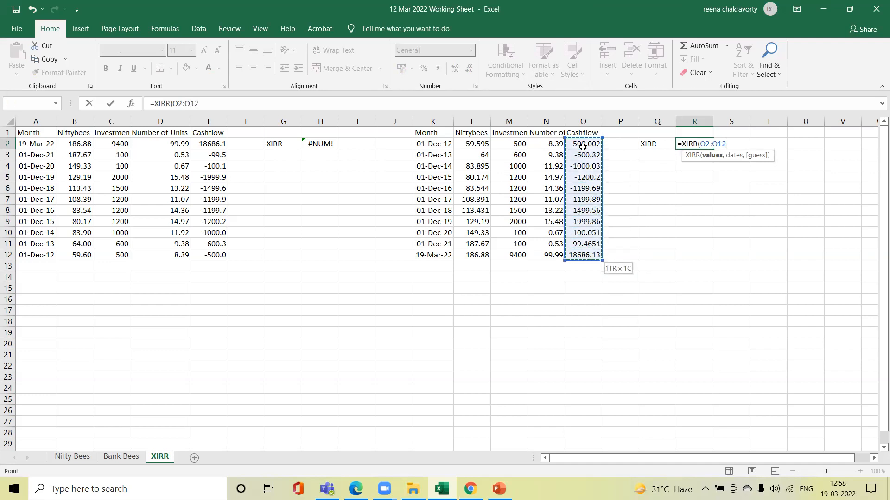
Step: Add the dates K2:K12 as the XIRR formula's second argument and complete the formula
{"action": "type", "text": ","}
{"action": "left_click", "coordinate": [443, 144]}
{"action": "key", "text": "shift+Down"}
{"action": "key", "text": "shift+Down"}
{"action": "key", "text": "shift+Down"}
{"action": "key", "text": "shift+Down"}
{"action": "key", "text": "shift+Down"}
{"action": "key", "text": "shift+Down"}
{"action": "key", "text": "shift+Down"}
{"action": "key", "text": "shift+Down"}
{"action": "key", "text": "shift+Down"}
{"action": "key", "text": "shift+Down"}
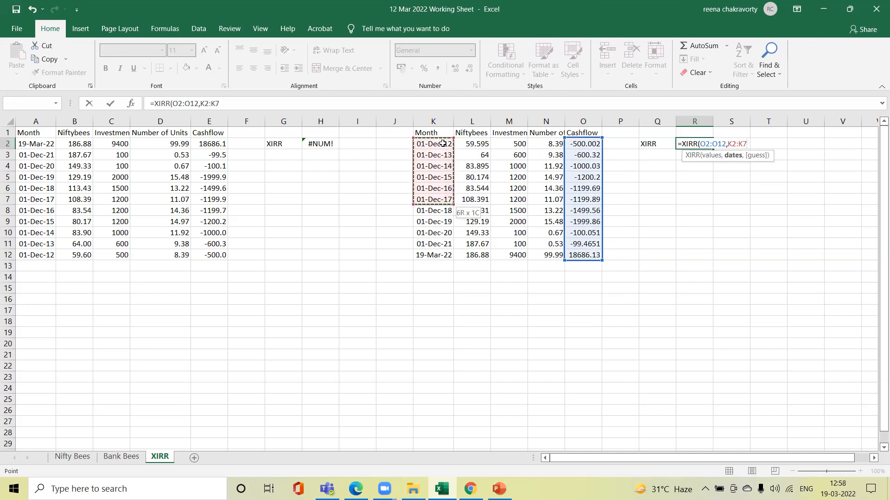
{"action": "type", "text": ")"}
{"action": "key", "text": "ctrl+Return"}
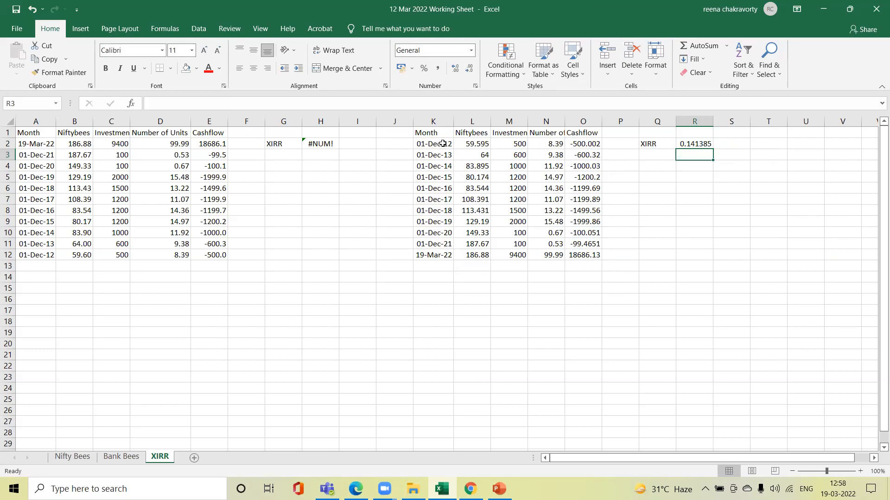
Step: Enter the formula =R2*100 in R3 to express the XIRR result as a percentage figure
{"action": "type", "text": "="}
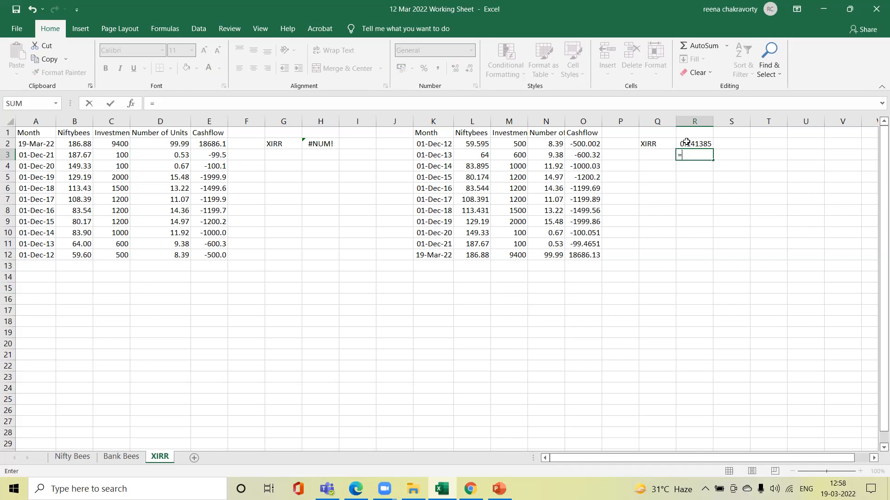
{"action": "left_click", "coordinate": [686, 142]}
{"action": "type", "text": "*100"}
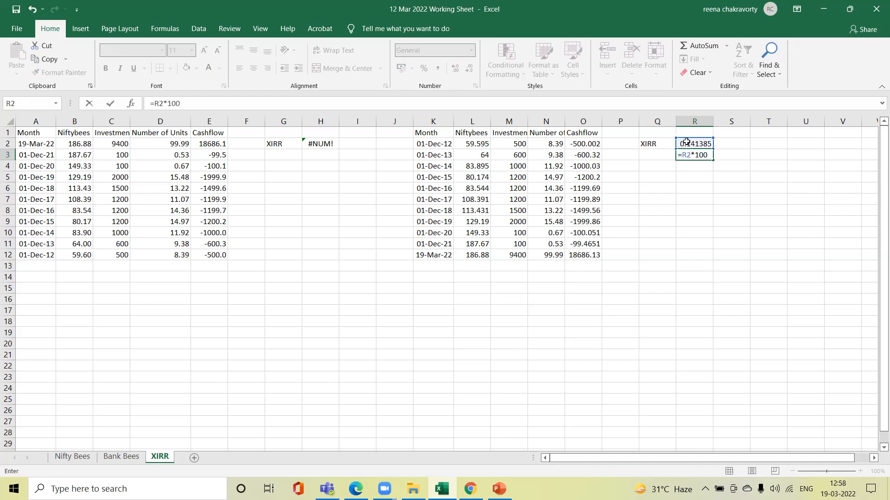
{"action": "key", "text": "Return"}
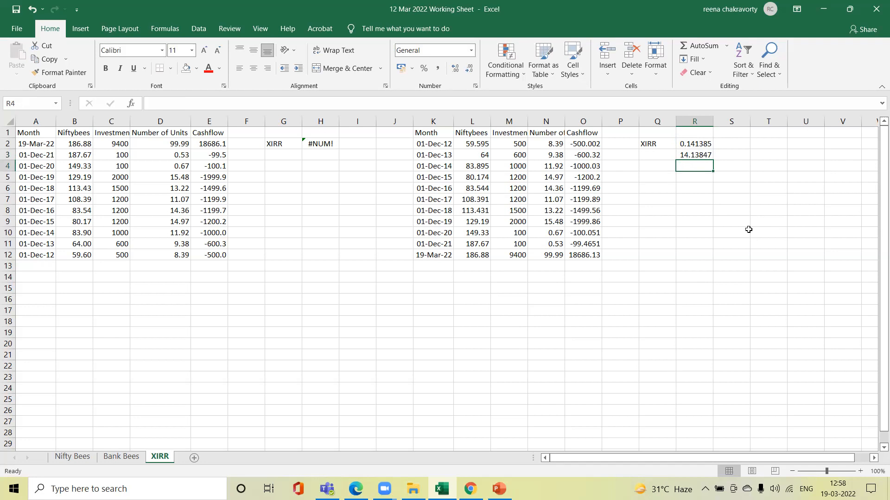
Step: Apply the Number format to the multiplied XIRR result in R3
{"action": "left_click", "coordinate": [698, 156]}
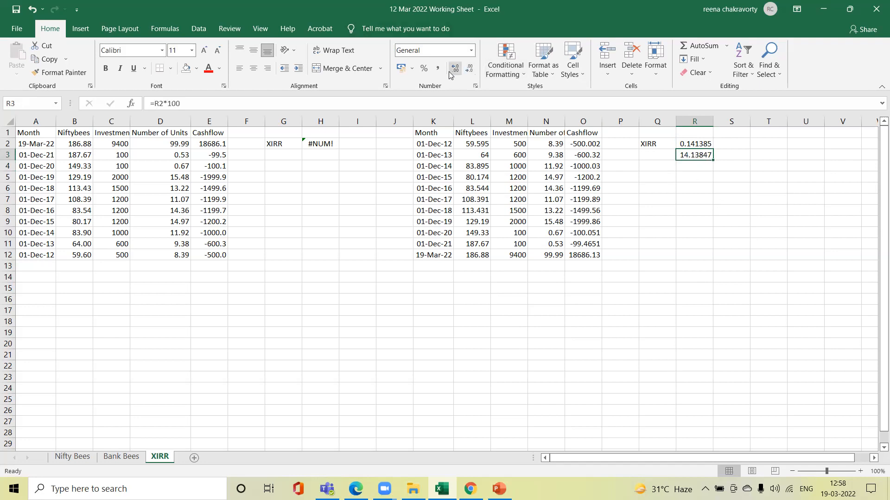
{"action": "left_click", "coordinate": [447, 52]}
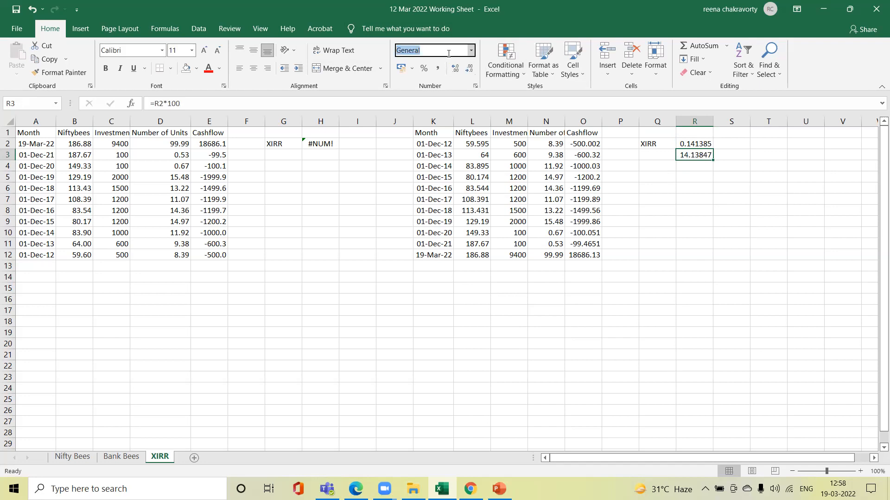
{"action": "left_click", "coordinate": [471, 52]}
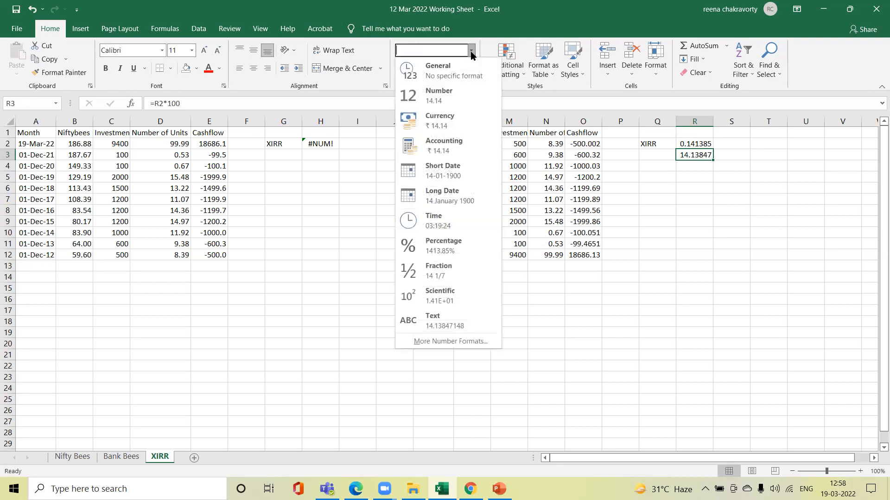
{"action": "left_click", "coordinate": [456, 95]}
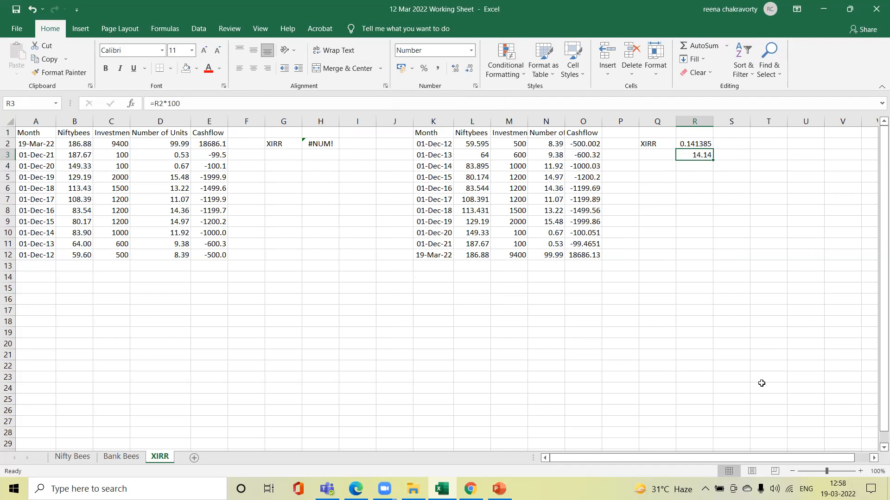